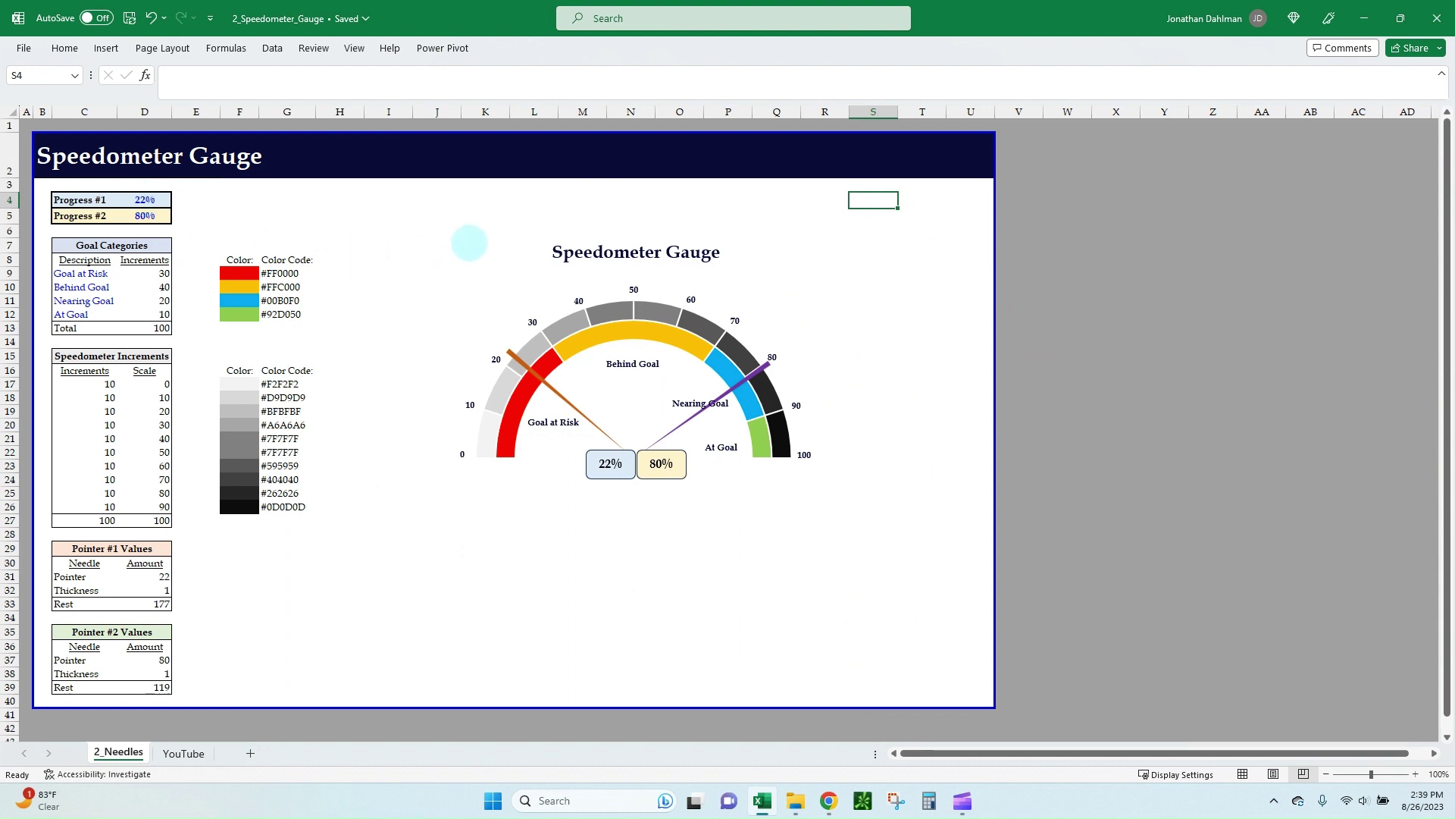
On 2_Needles, enter 15% for Progress #1 and 75% for Progress #2.
left_click(144, 199)
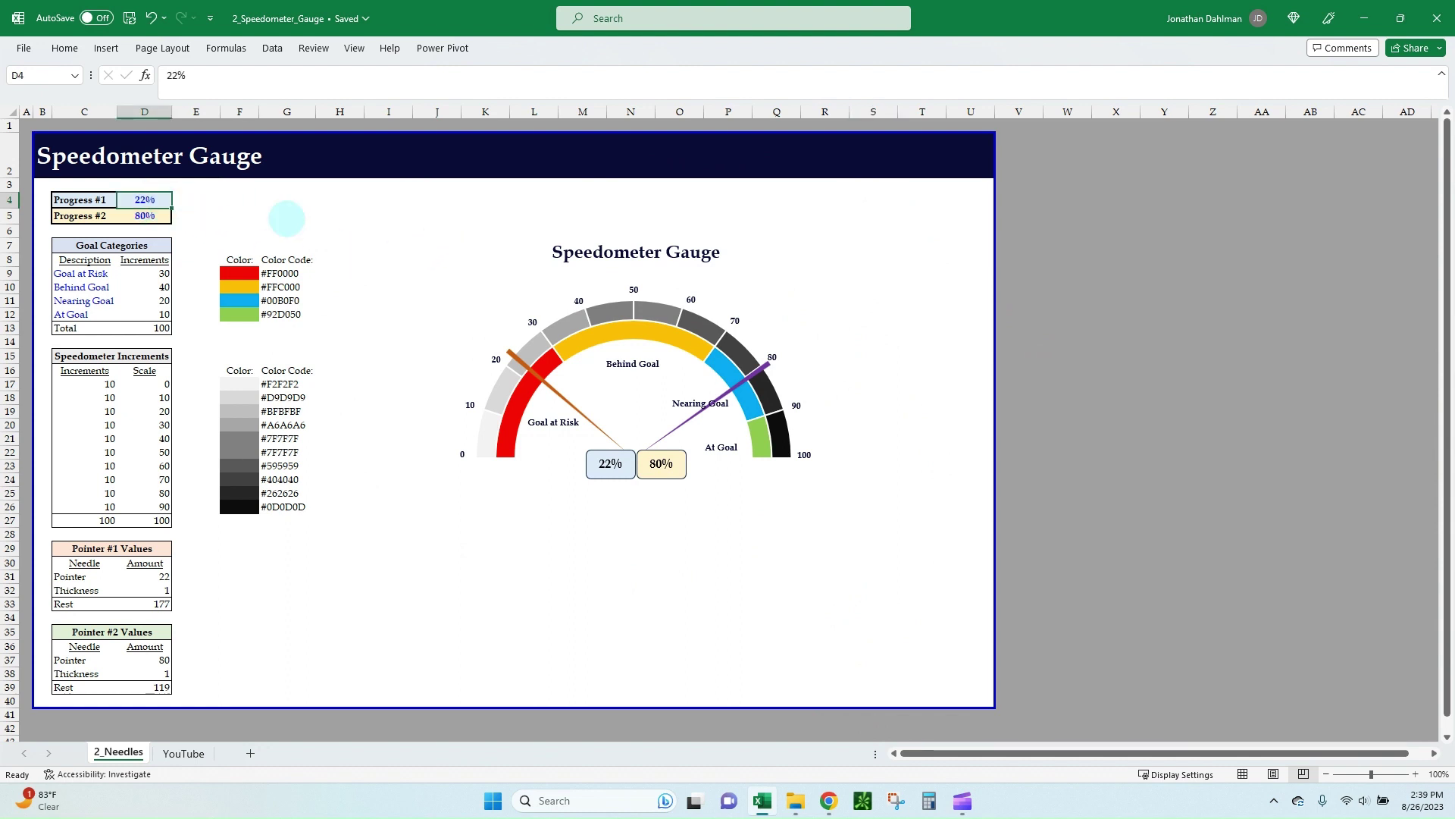
type("15")
key("Return")
type("75")
key("Return")
Change Progress #2 to 62% and Progress #1 to 10%, then go to the YouTube sheet.
key("Up")
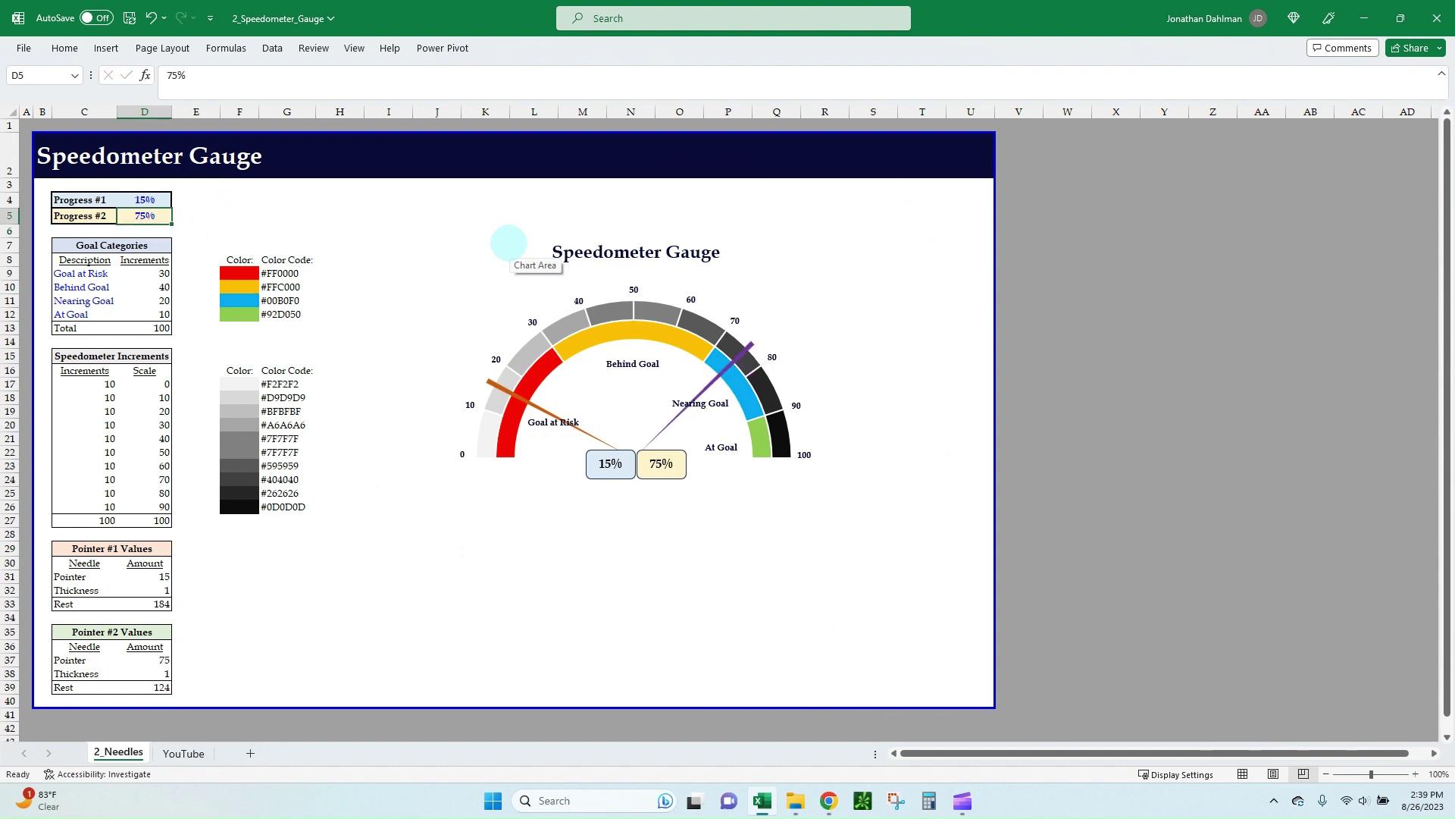
type("62")
key("Return")
key("Up")
key("Up")
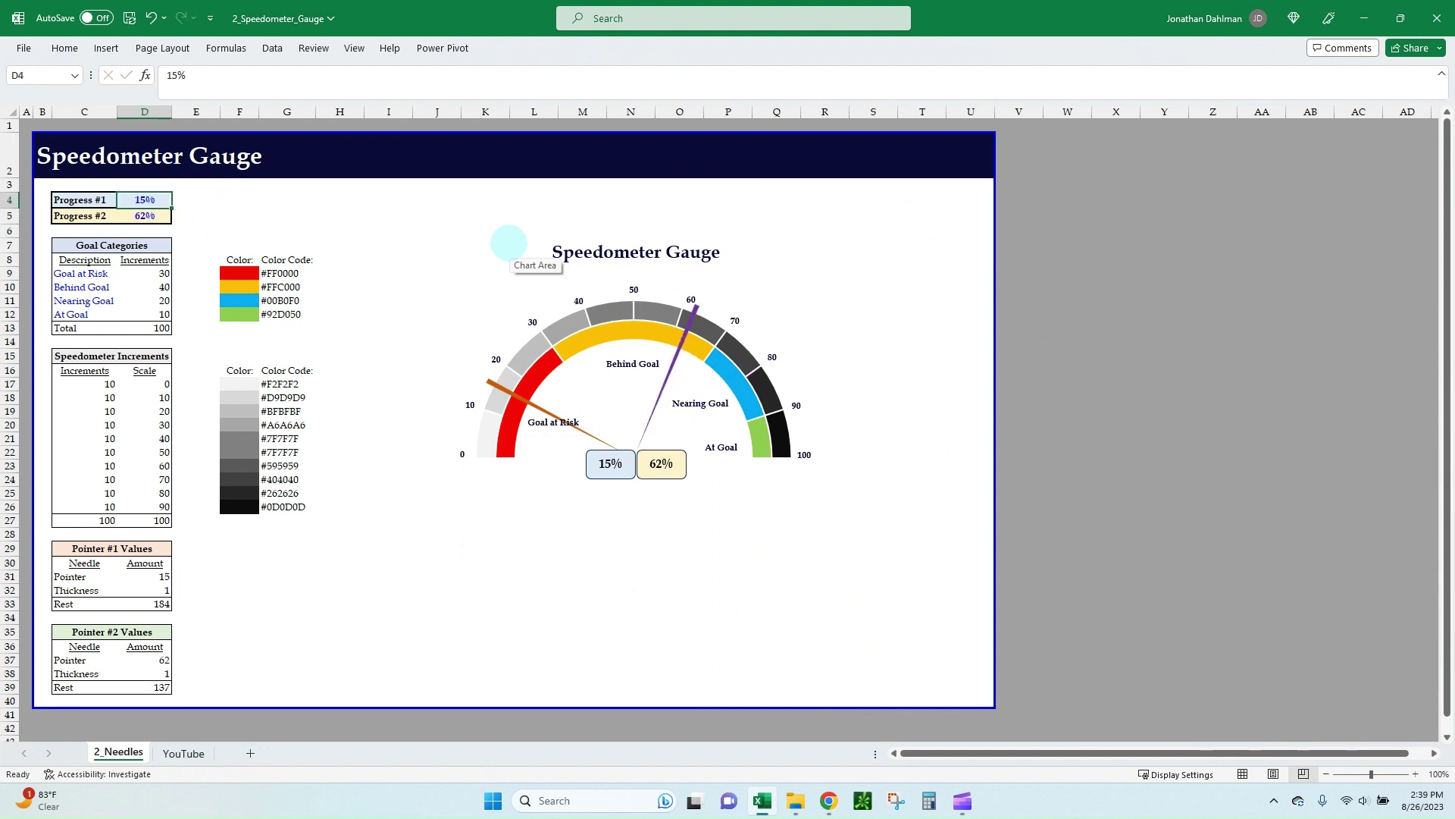
type("10")
key("Return")
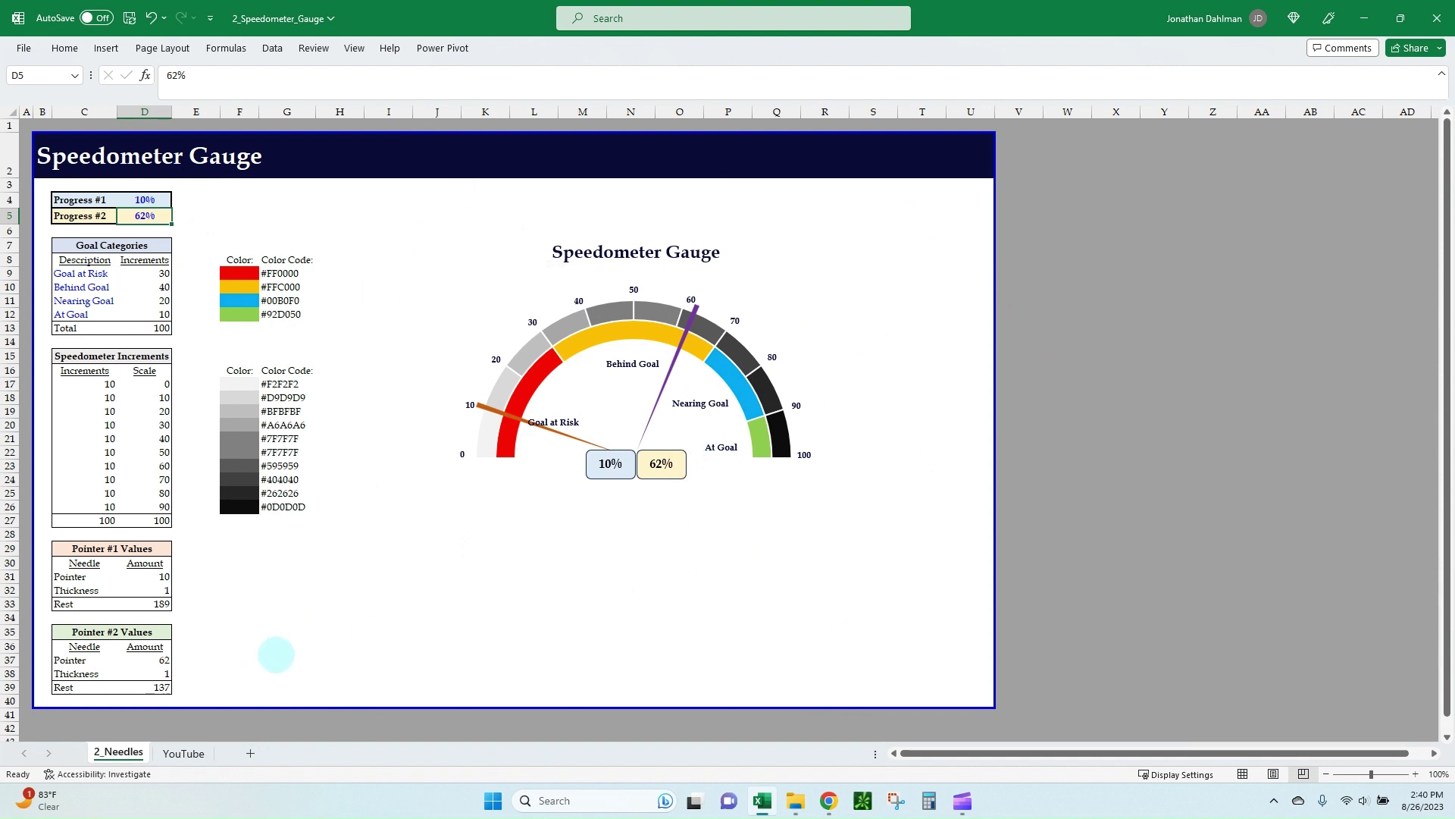
left_click(183, 753)
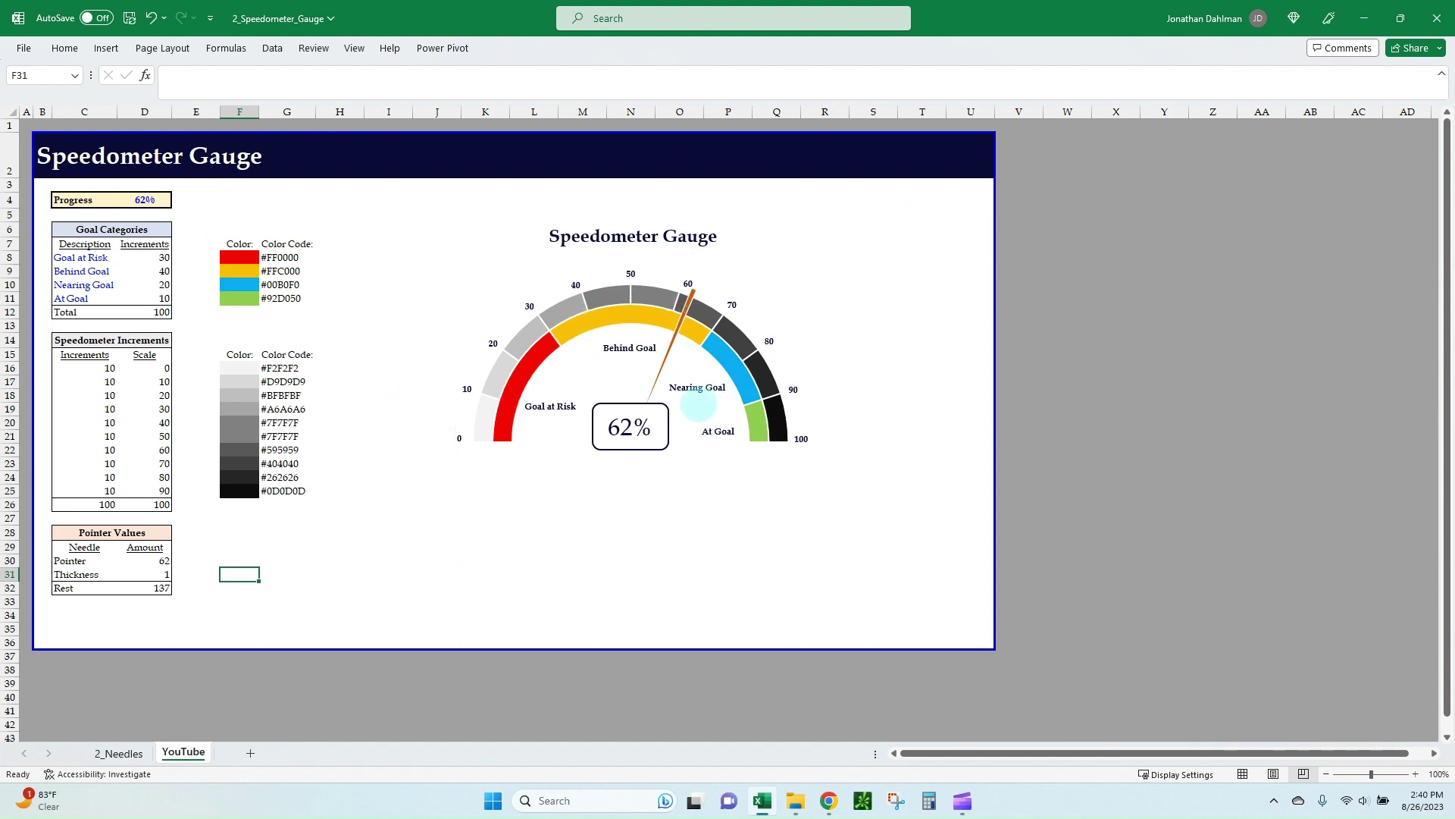
mouse_move(699, 404)
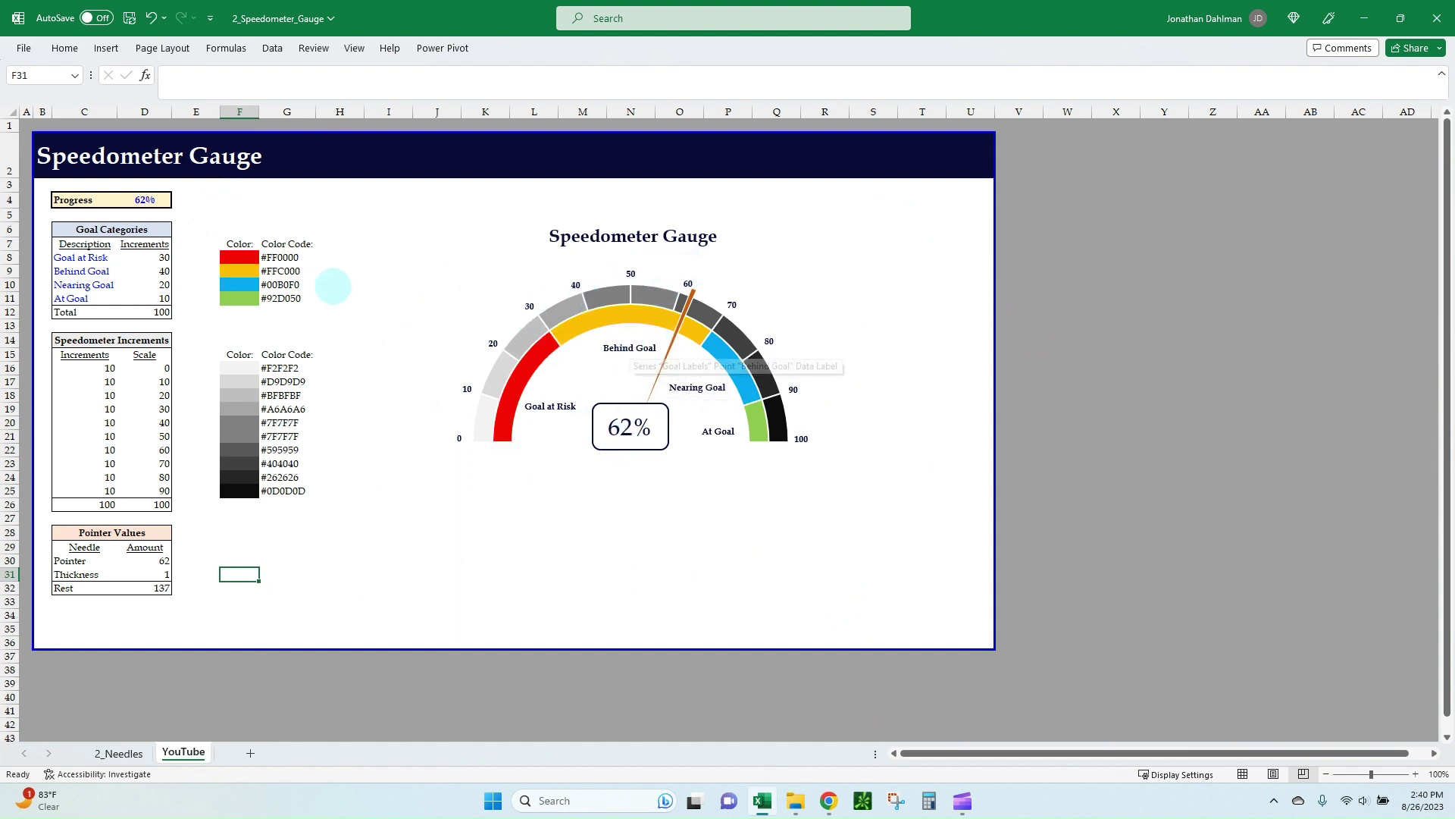
Insert a new row 5 below Progress and copy the Progress label and value into it.
left_click(165, 216)
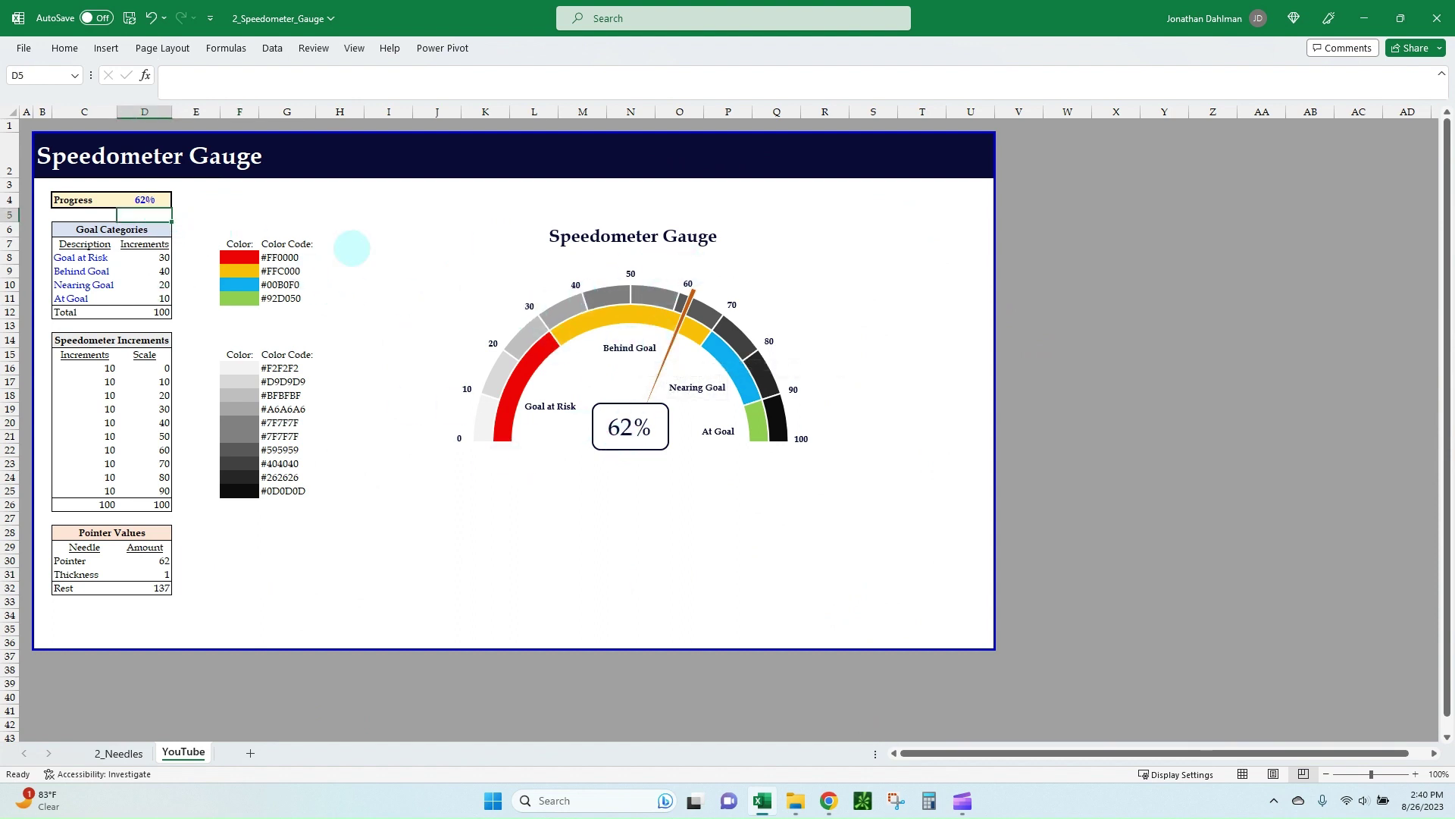
key("shift+space")
key("ctrl+shift+plus")
left_click(116, 216)
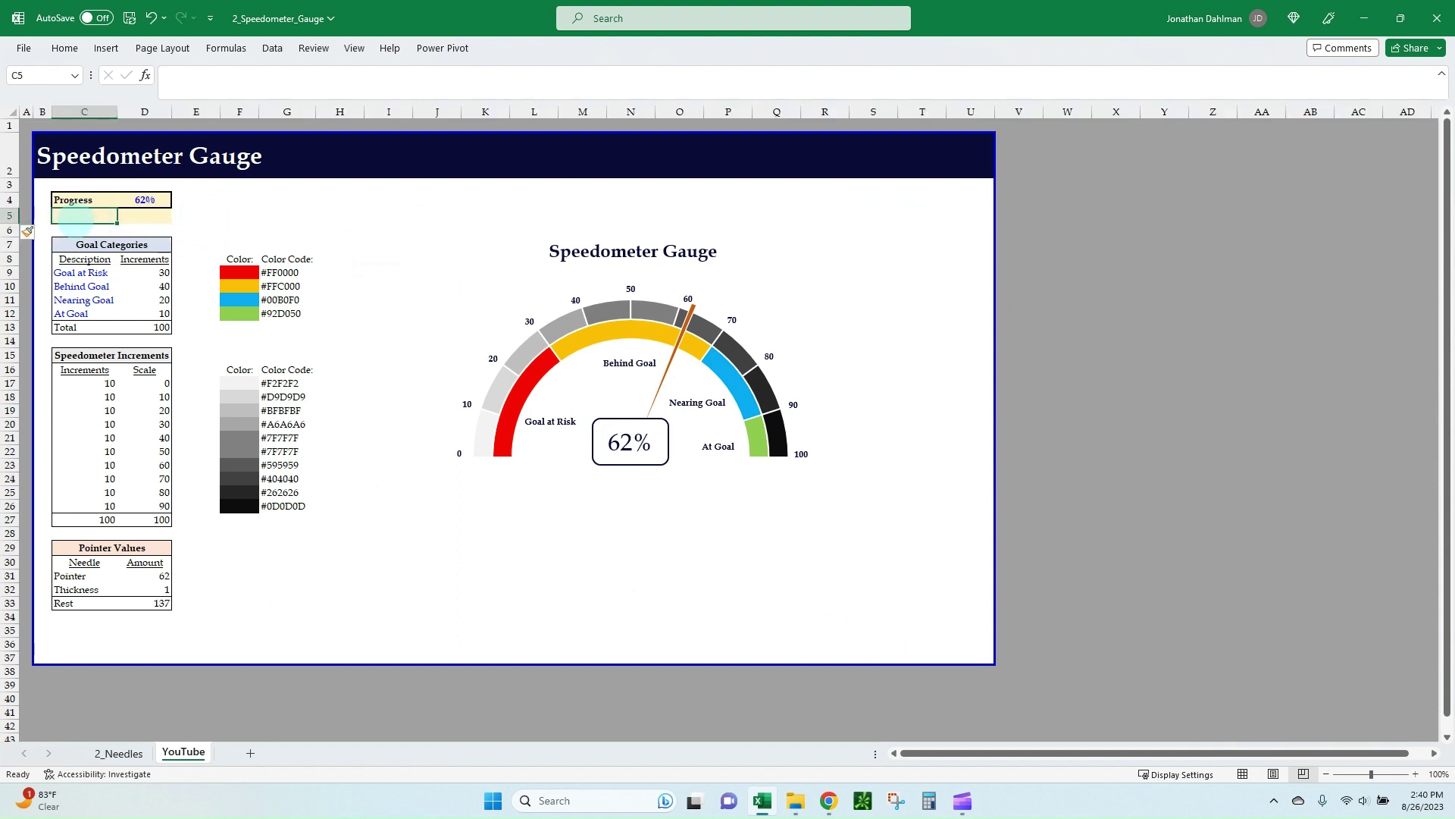
key("shift+Right")
key("ctrl+c")
key("Down")
key("ctrl+v")
Rename the two labels to Progress #1 and Progress #2.
key("Escape")
key("Up")
key("F2")
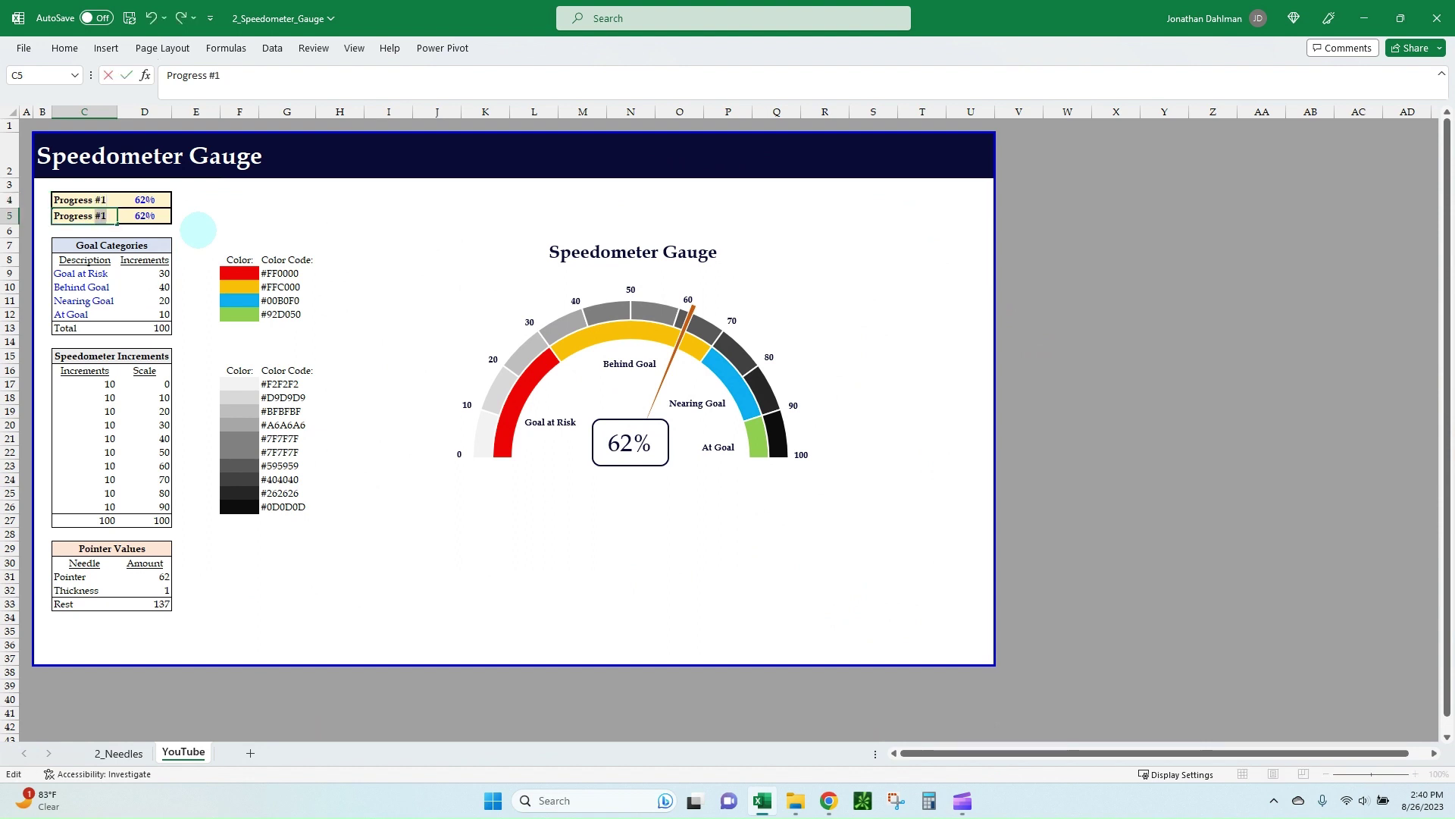
key("Return")
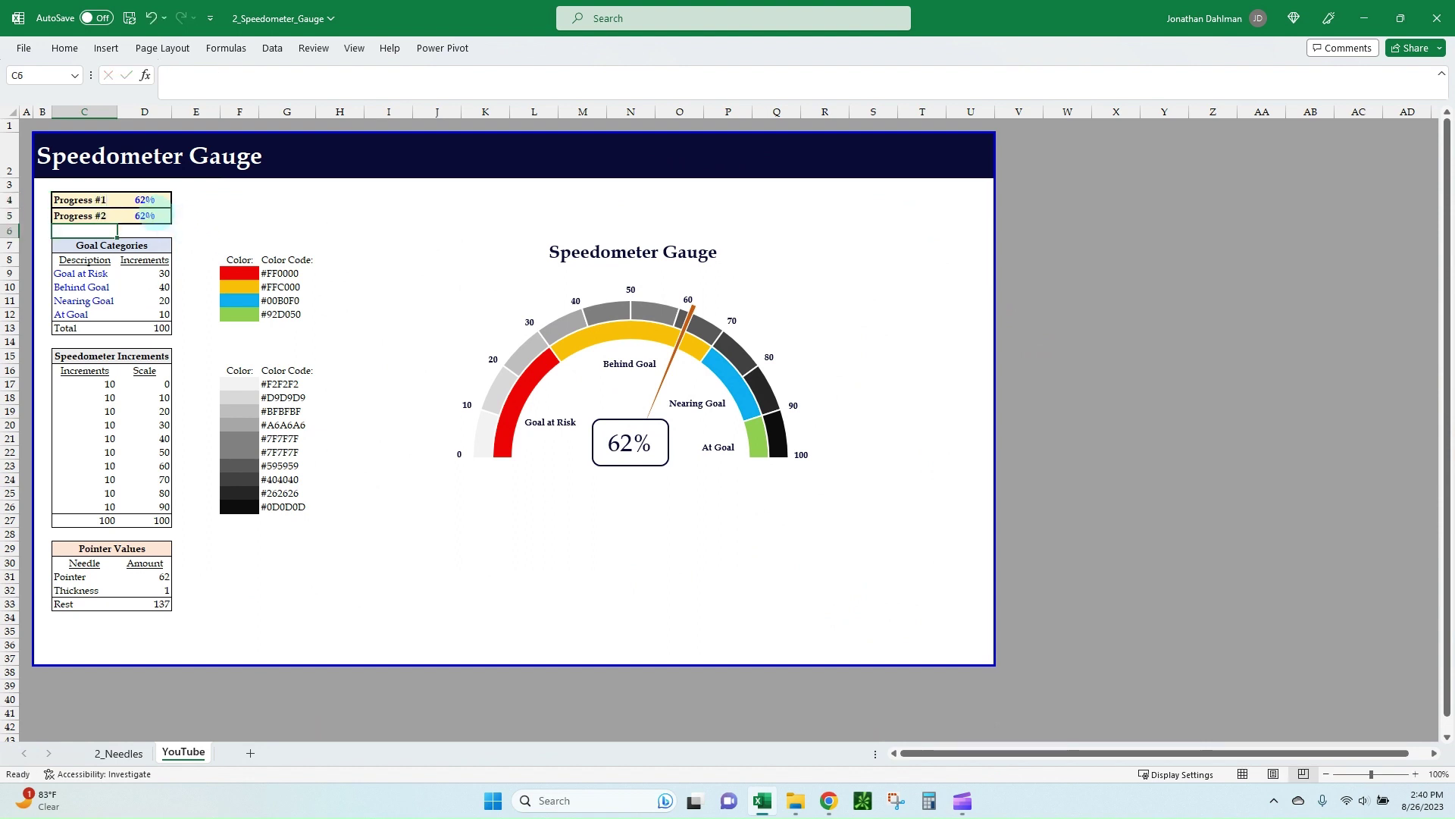
Enter 75% as the Progress #2 value in D5.
left_click(149, 216)
type("75")
key("Return")
left_click(91, 548)
key("F2")
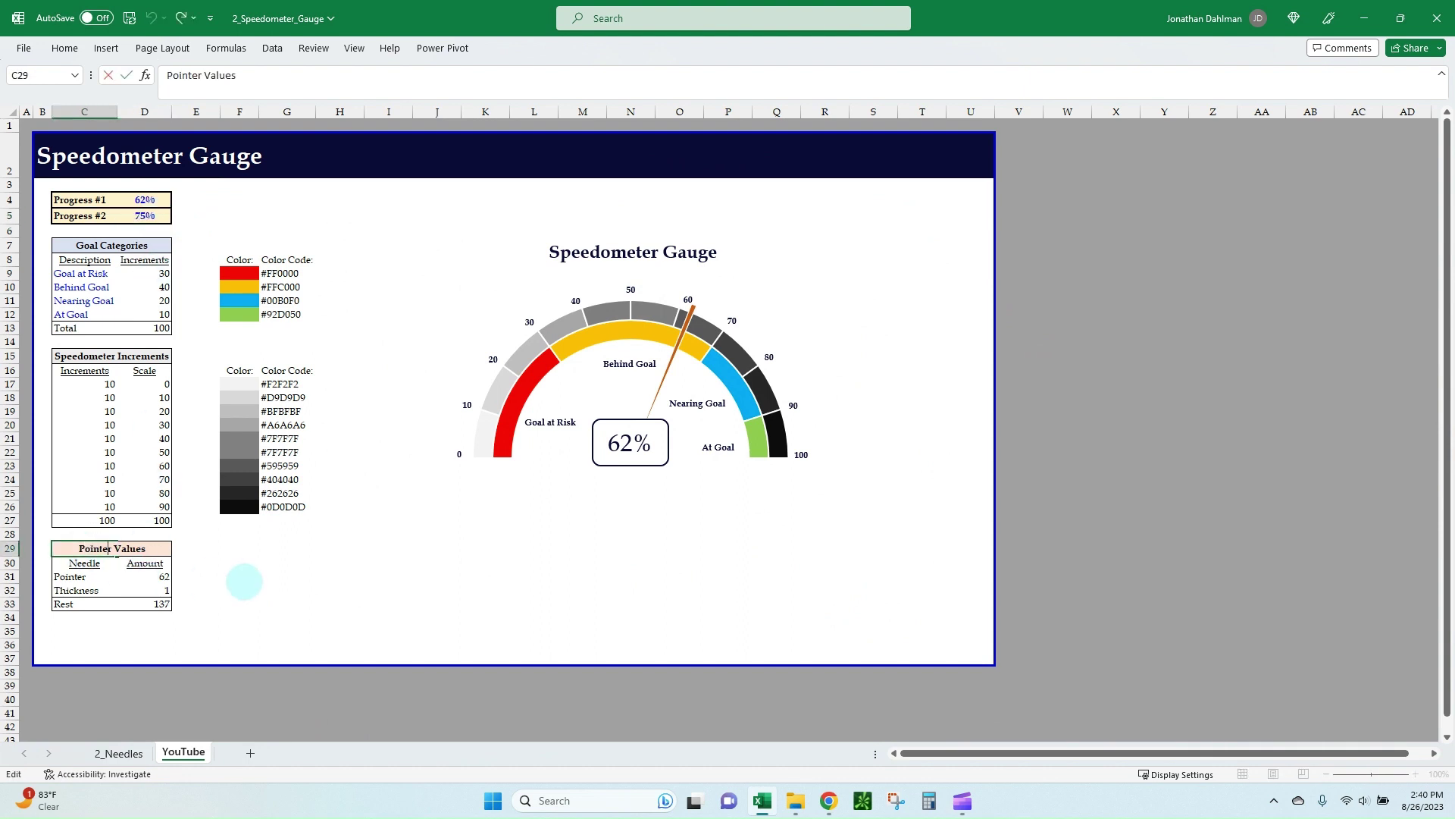
Rename the heading to Pointer #1 Values and copy the C29:D33 table to C35.
type("#1")
key("Return")
key("Up")
key("shift+Down")
key("shift+Down")
key("shift+Down")
key("shift+Down")
key("shift+Right")
key("ctrl+c")
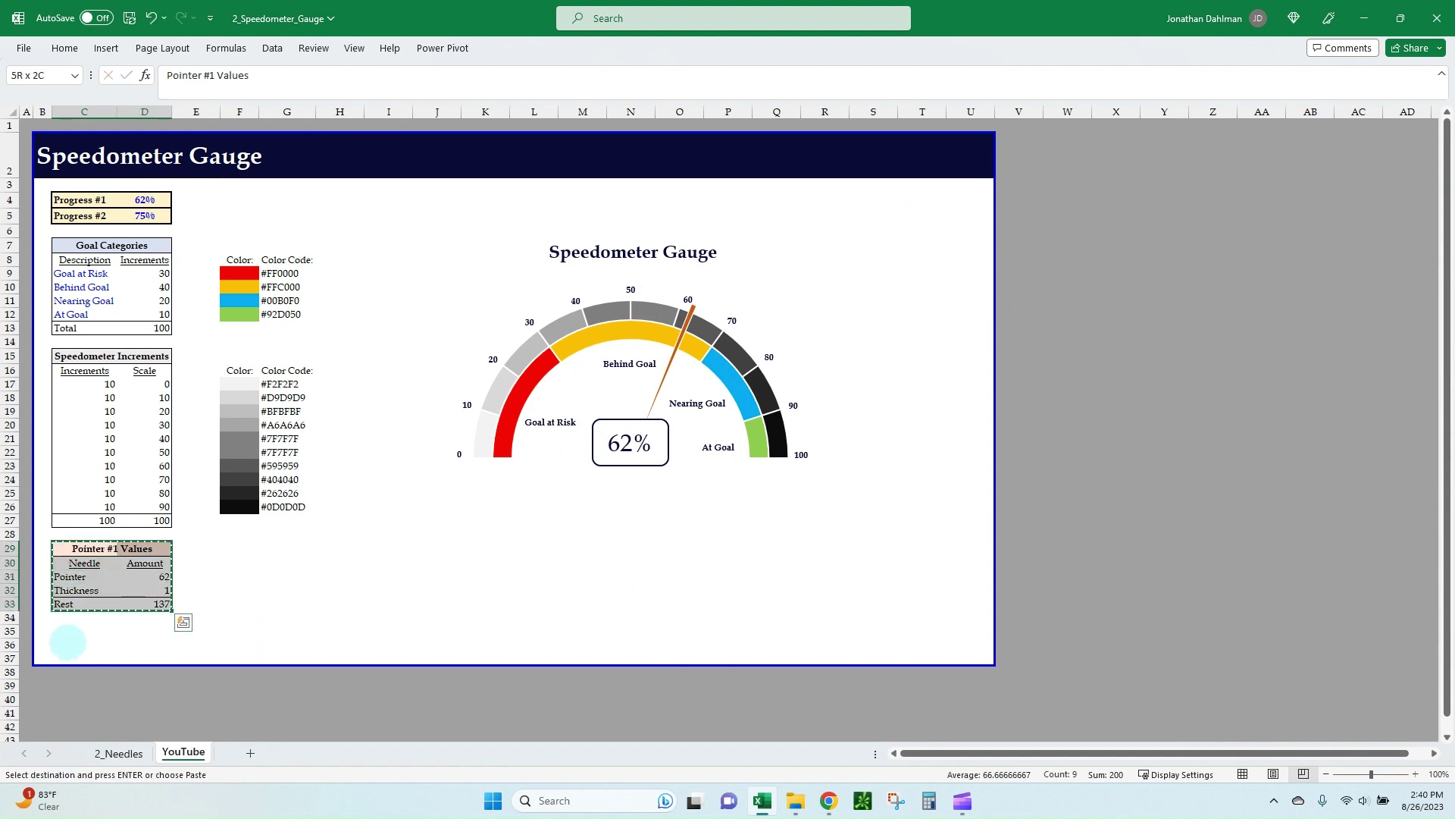
left_click(68, 633)
key("ctrl+v")
key("Escape")
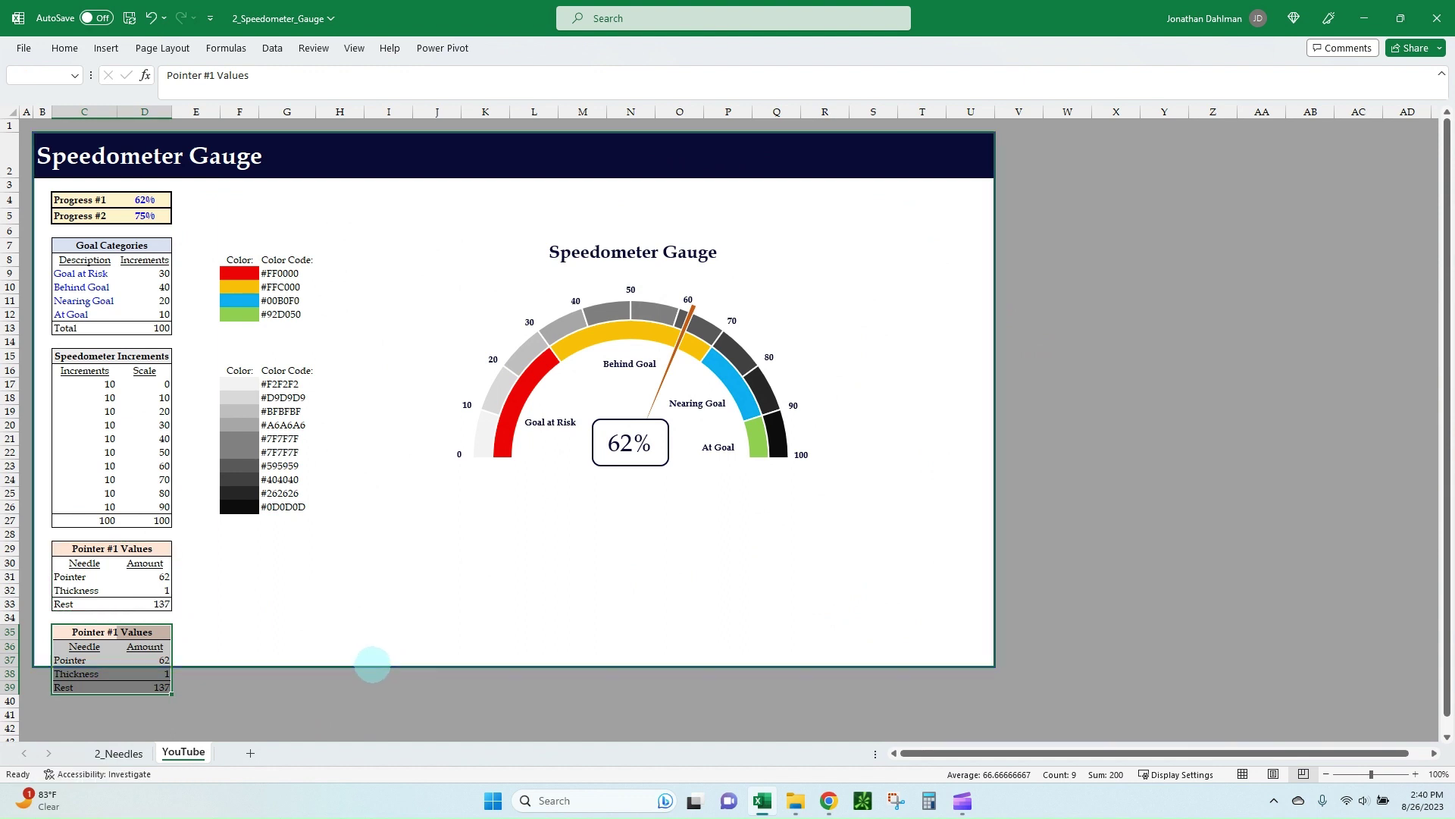
Extend the dashboard background to row 40 and rename the copy's heading to Pointer #2 Values.
left_click_drag(373, 665, 373, 720)
key("Escape")
left_click(255, 643)
left_click(95, 634)
key("F2")
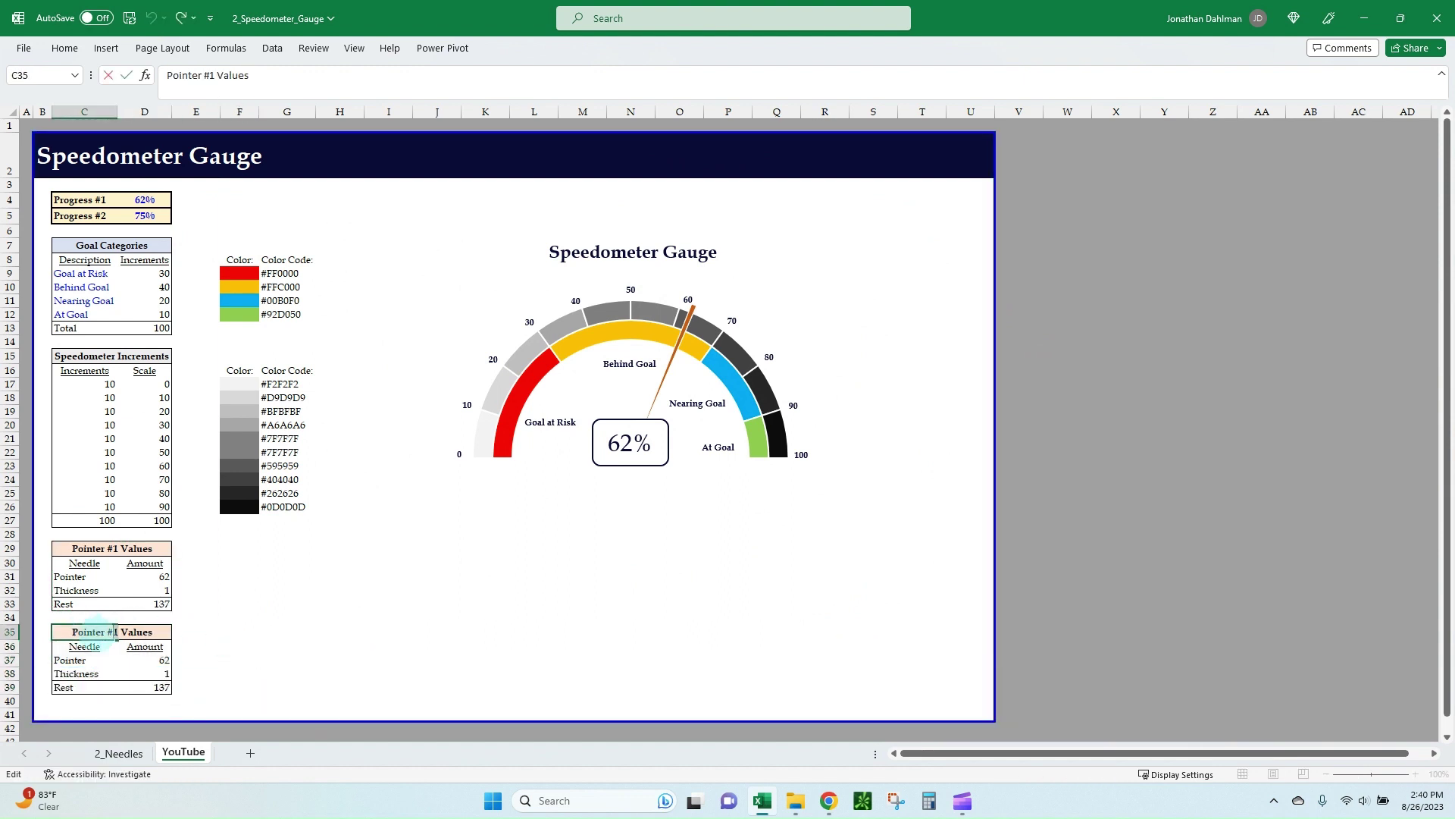
key("BackSpace")
type("2")
key("Return")
Point the new table's Pointer formula in D37 at $D$5 instead of $D$4.
left_click(148, 660)
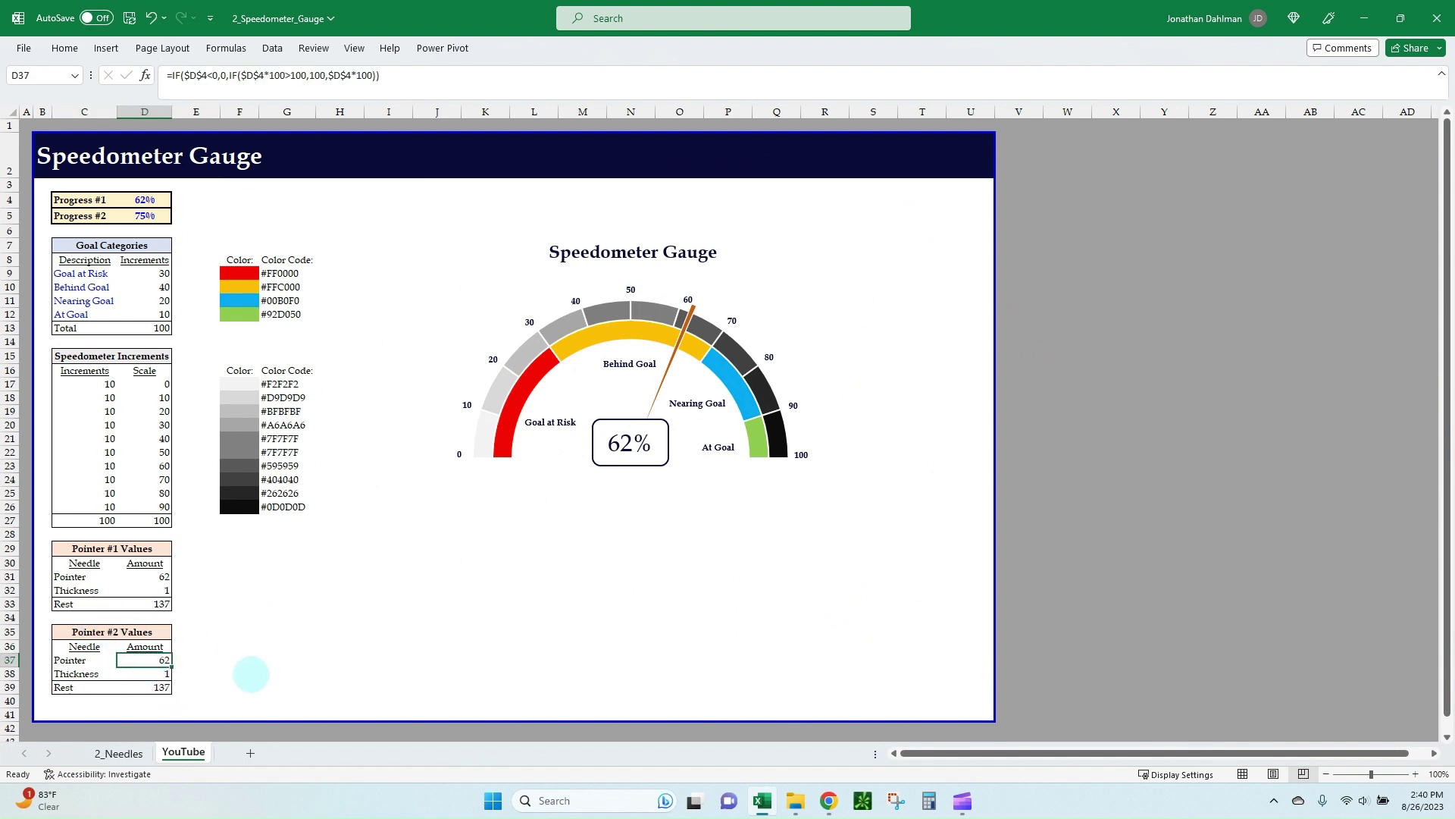
key("F2")
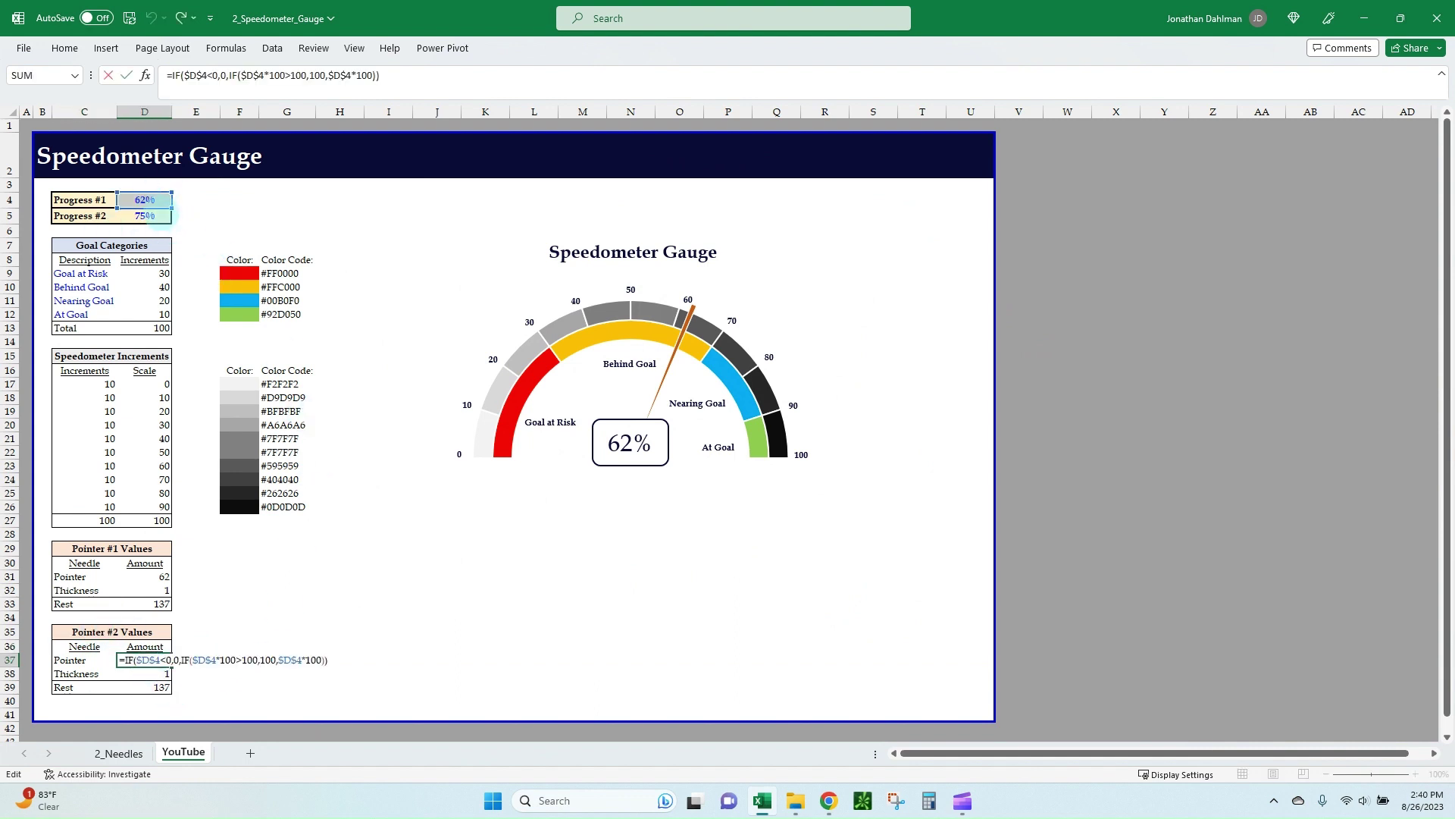
left_click_drag(152, 202, 155, 207)
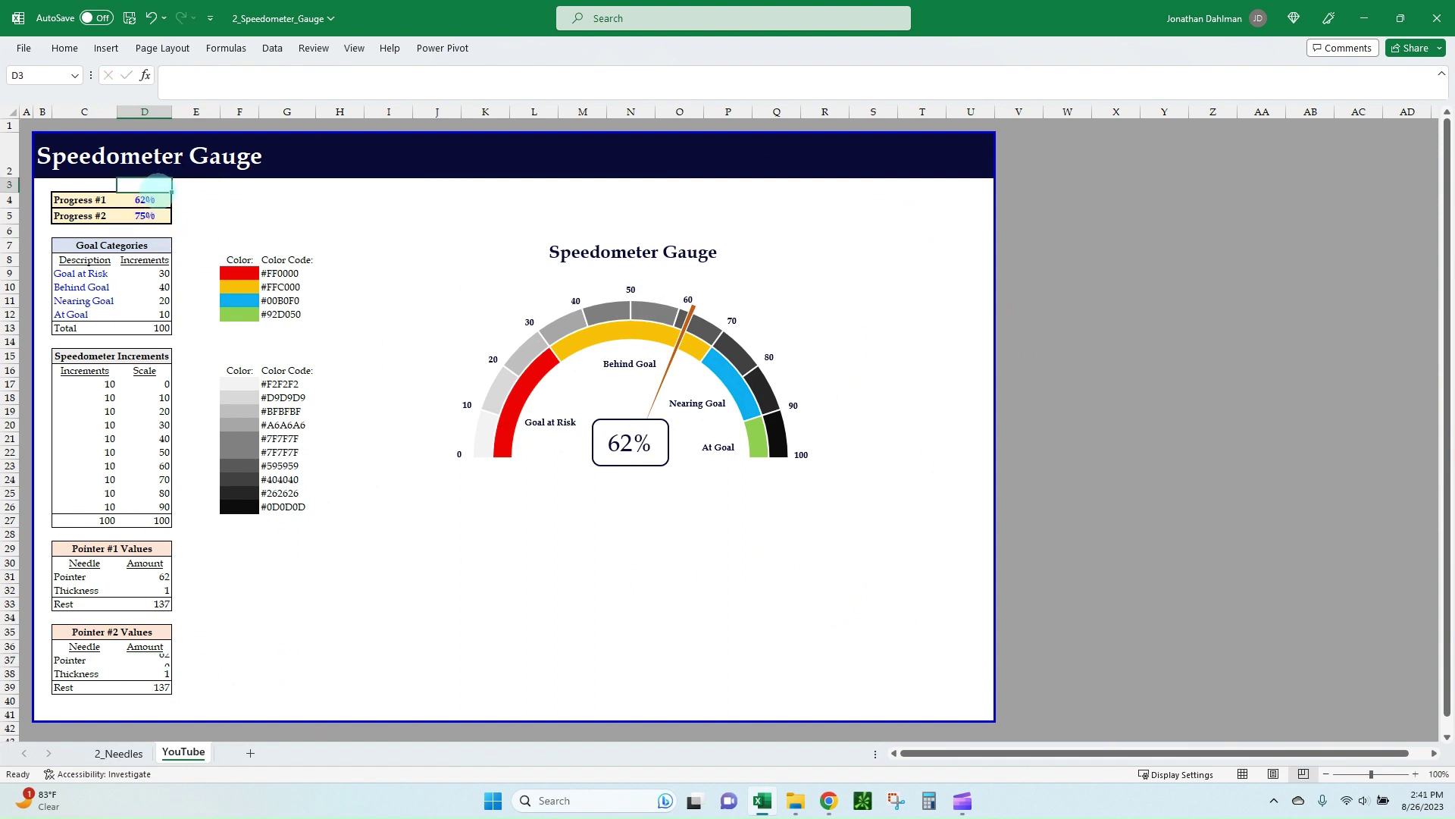
left_click(146, 660)
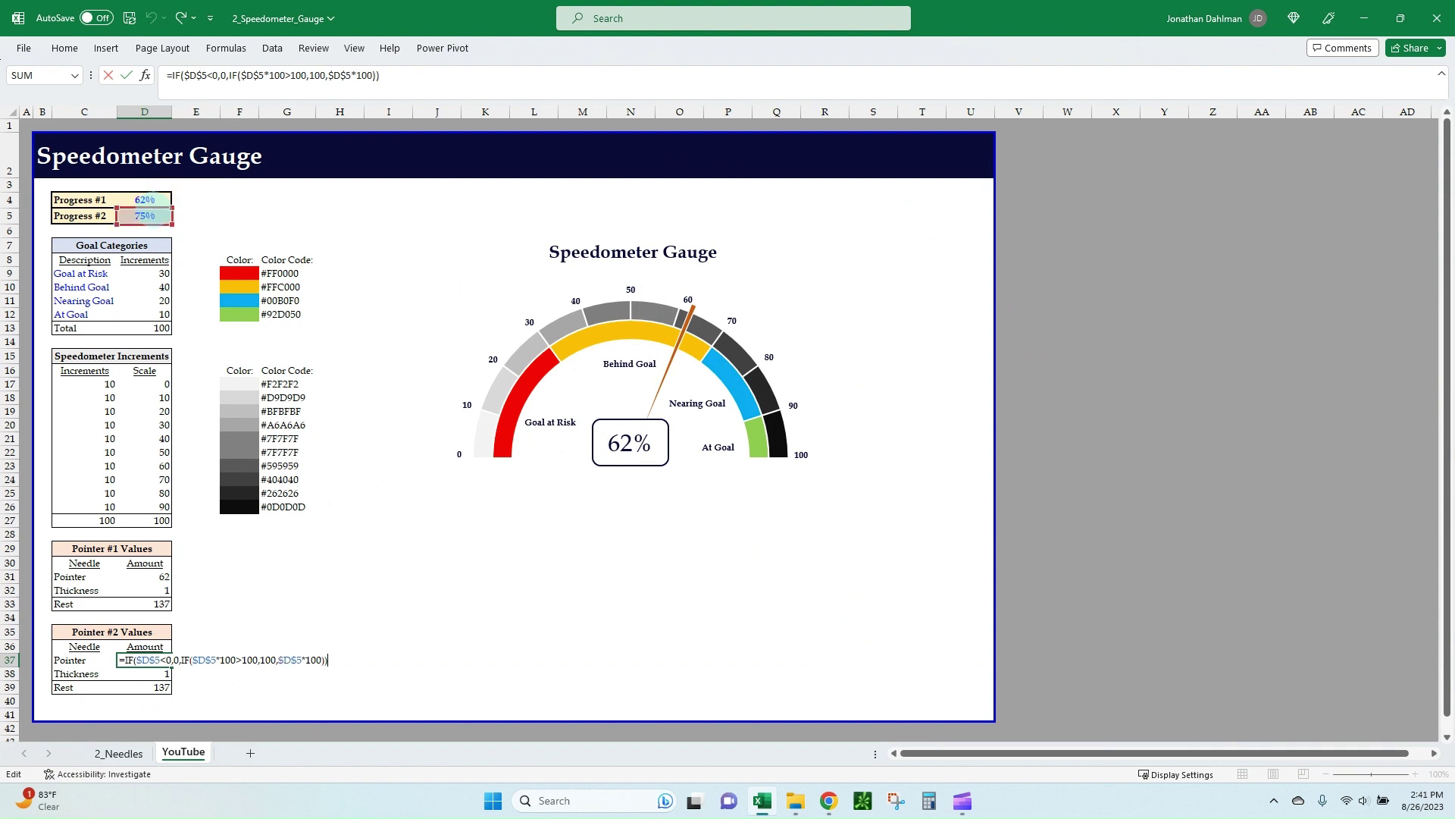
key("Return")
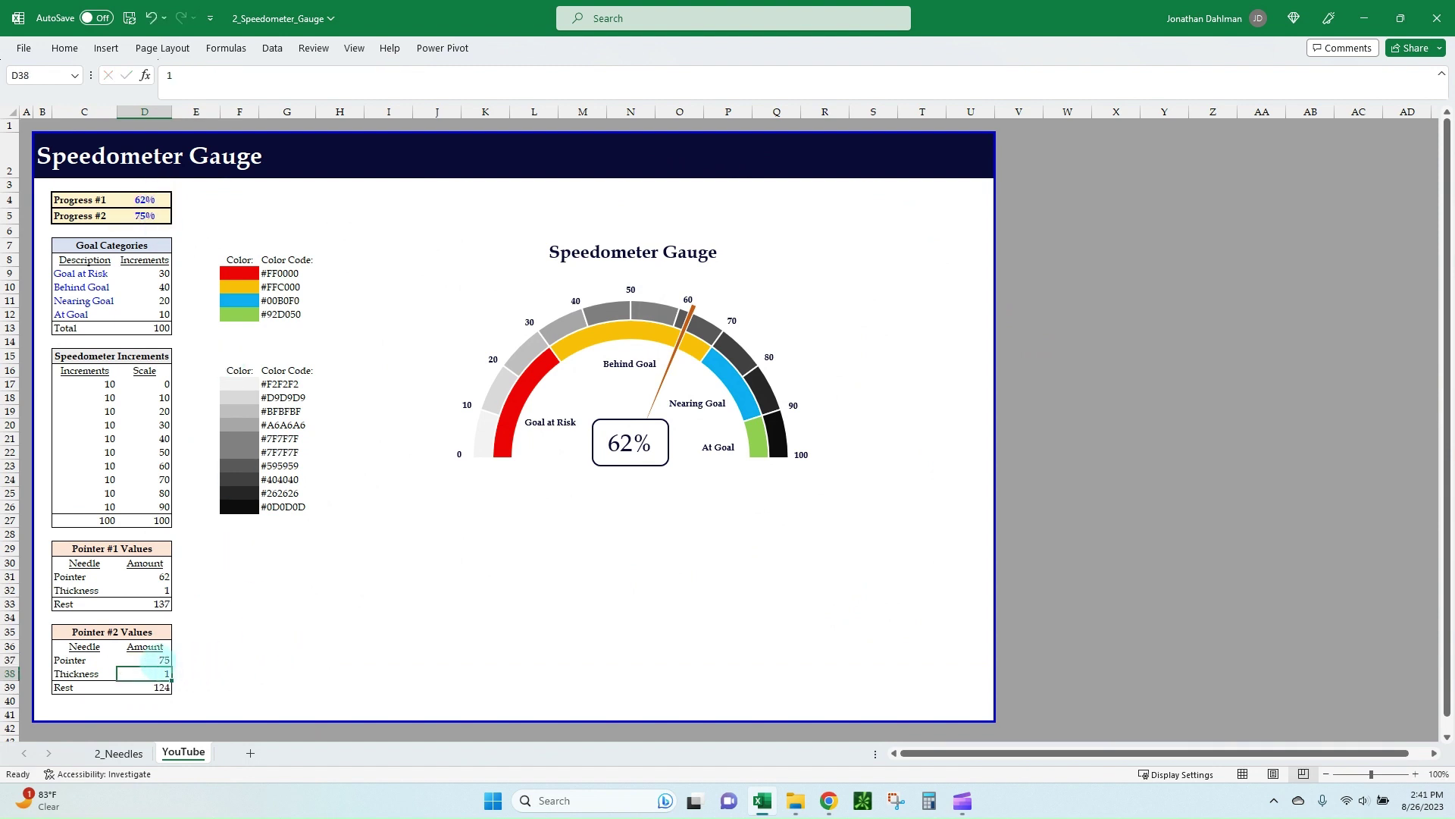
left_click(145, 660)
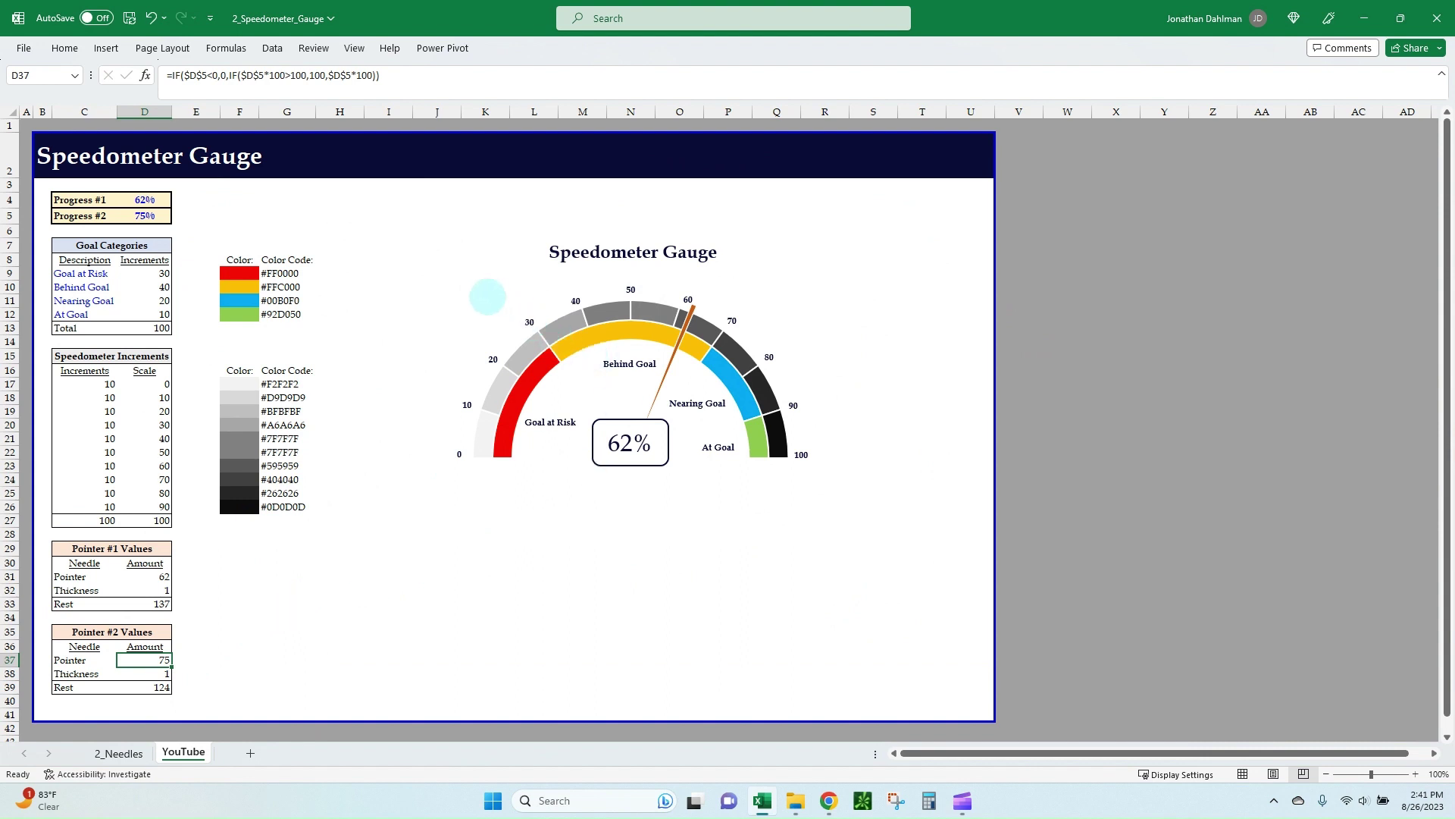
Add a series named Pointer 2 to the gauge chart with values $D$37:$D$39.
left_click(479, 294)
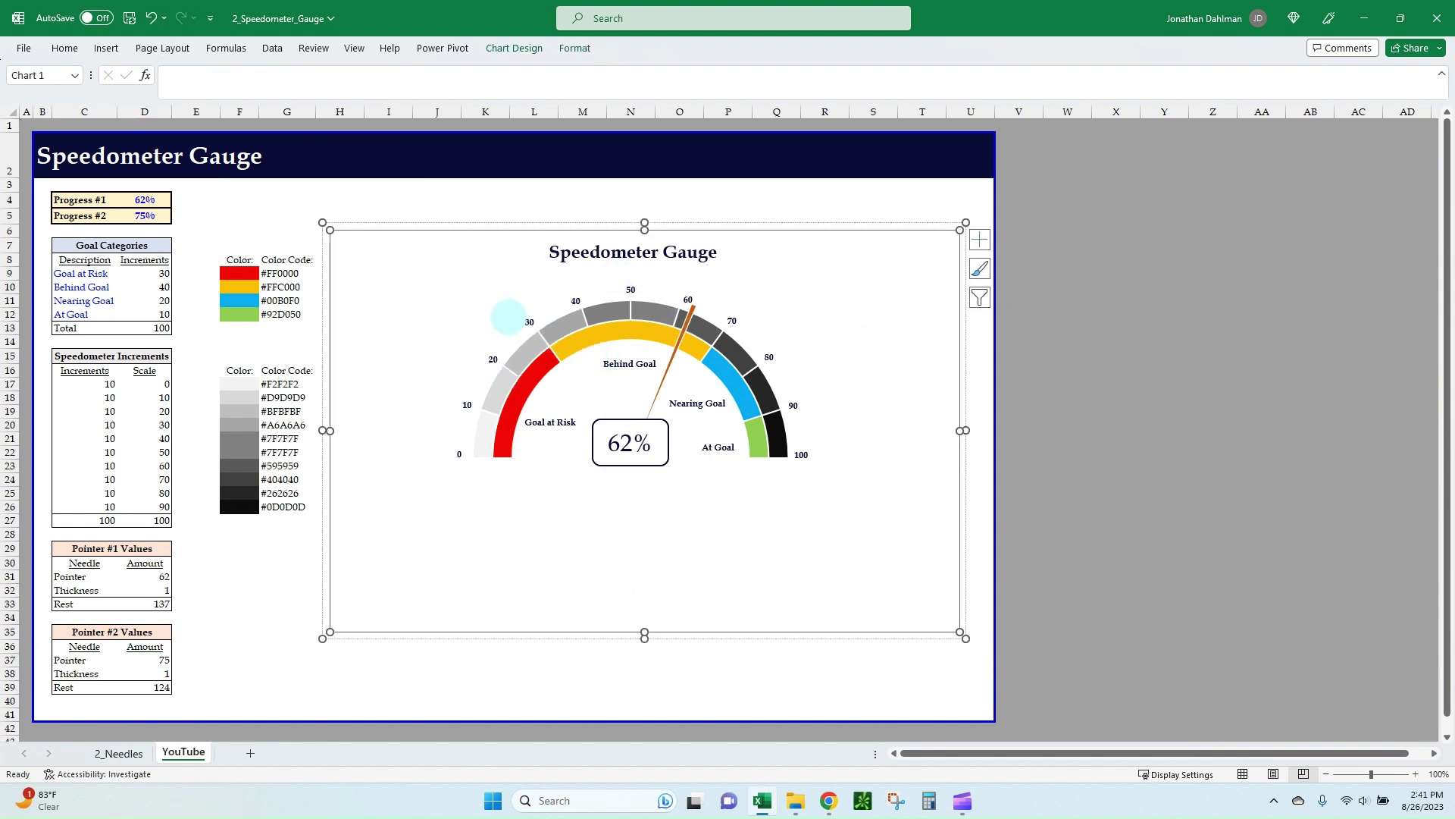
left_click(506, 314)
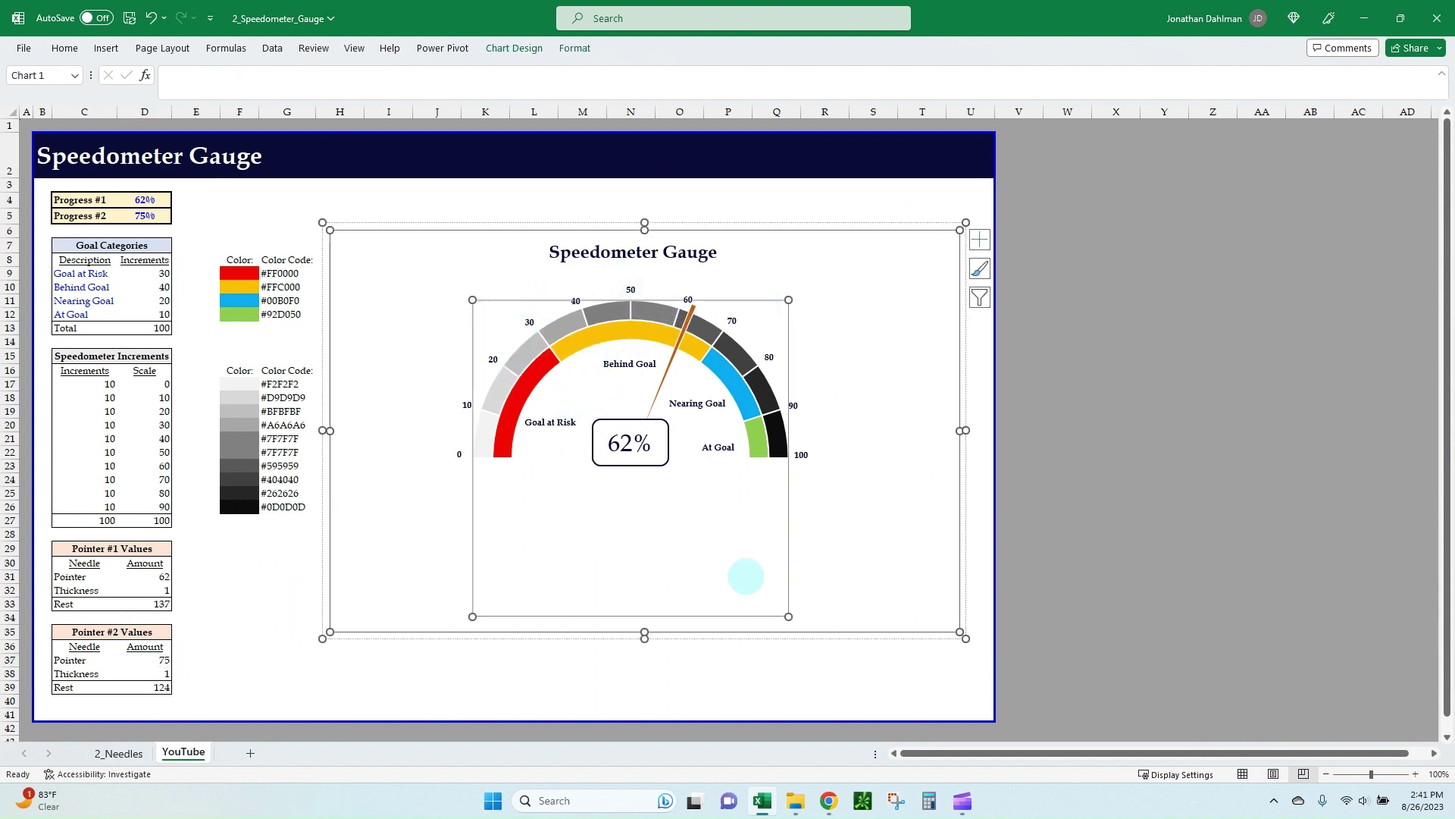
left_click(514, 48)
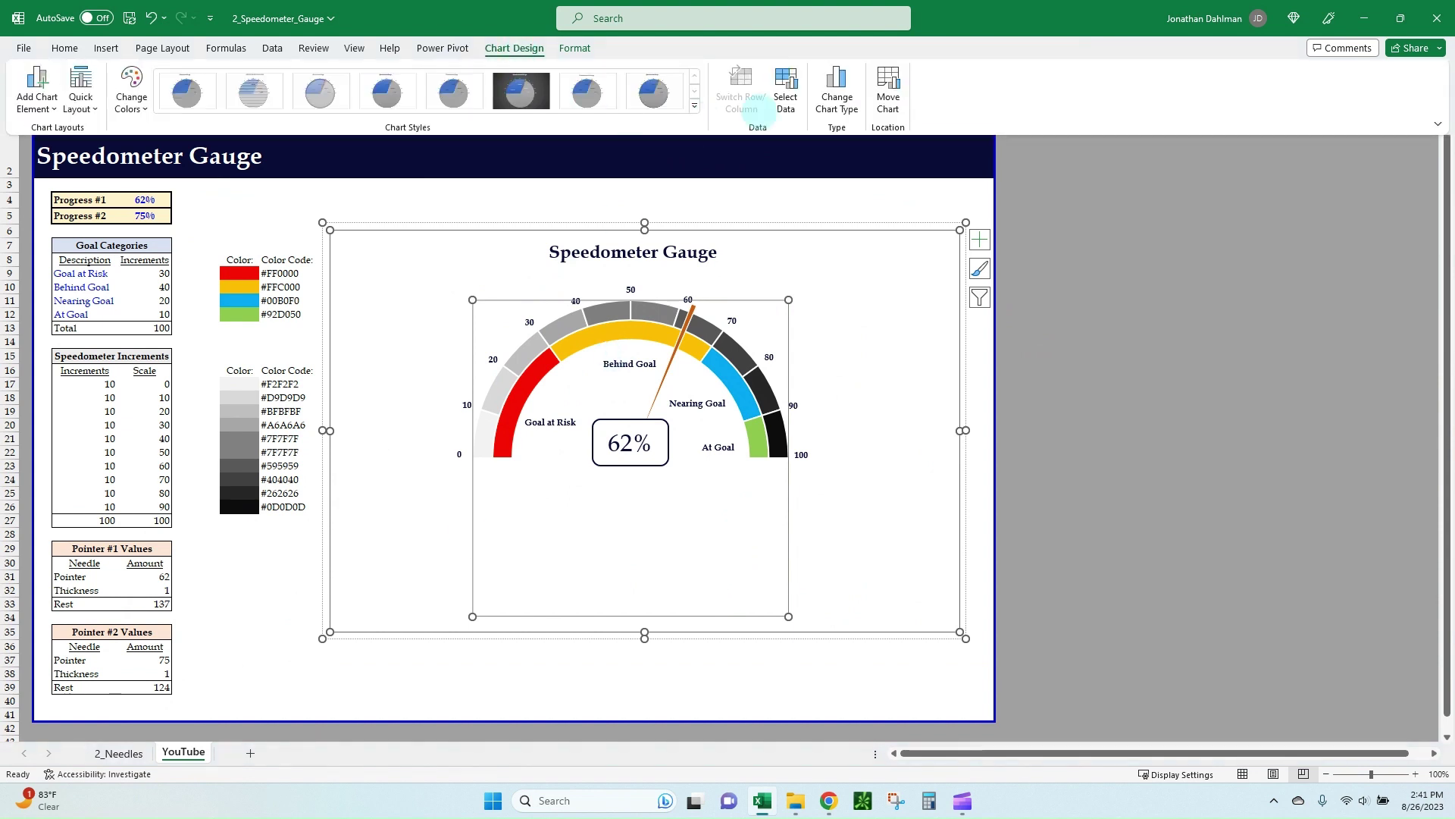
left_click(781, 88)
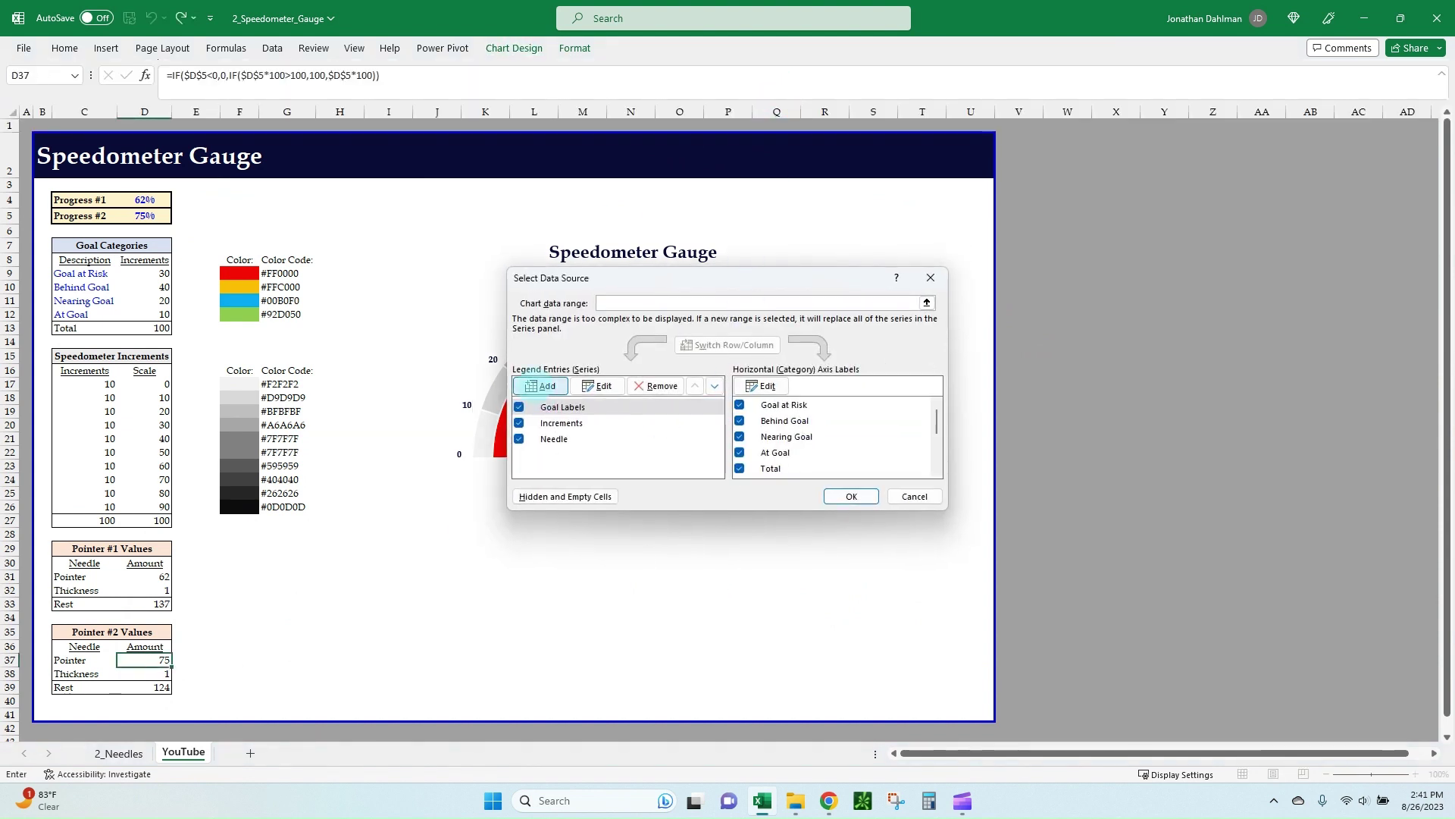
left_click(540, 386)
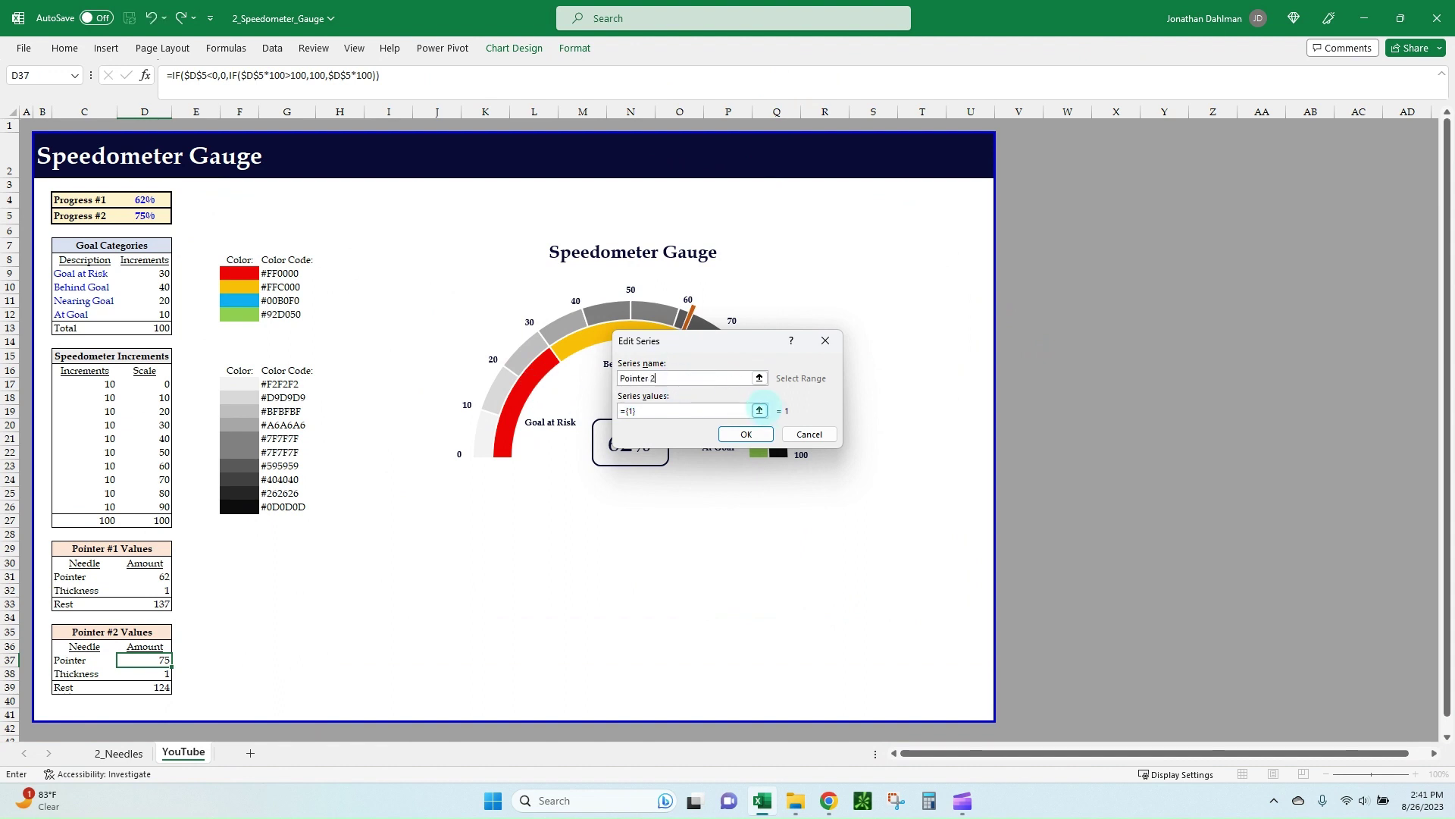
left_click(759, 410)
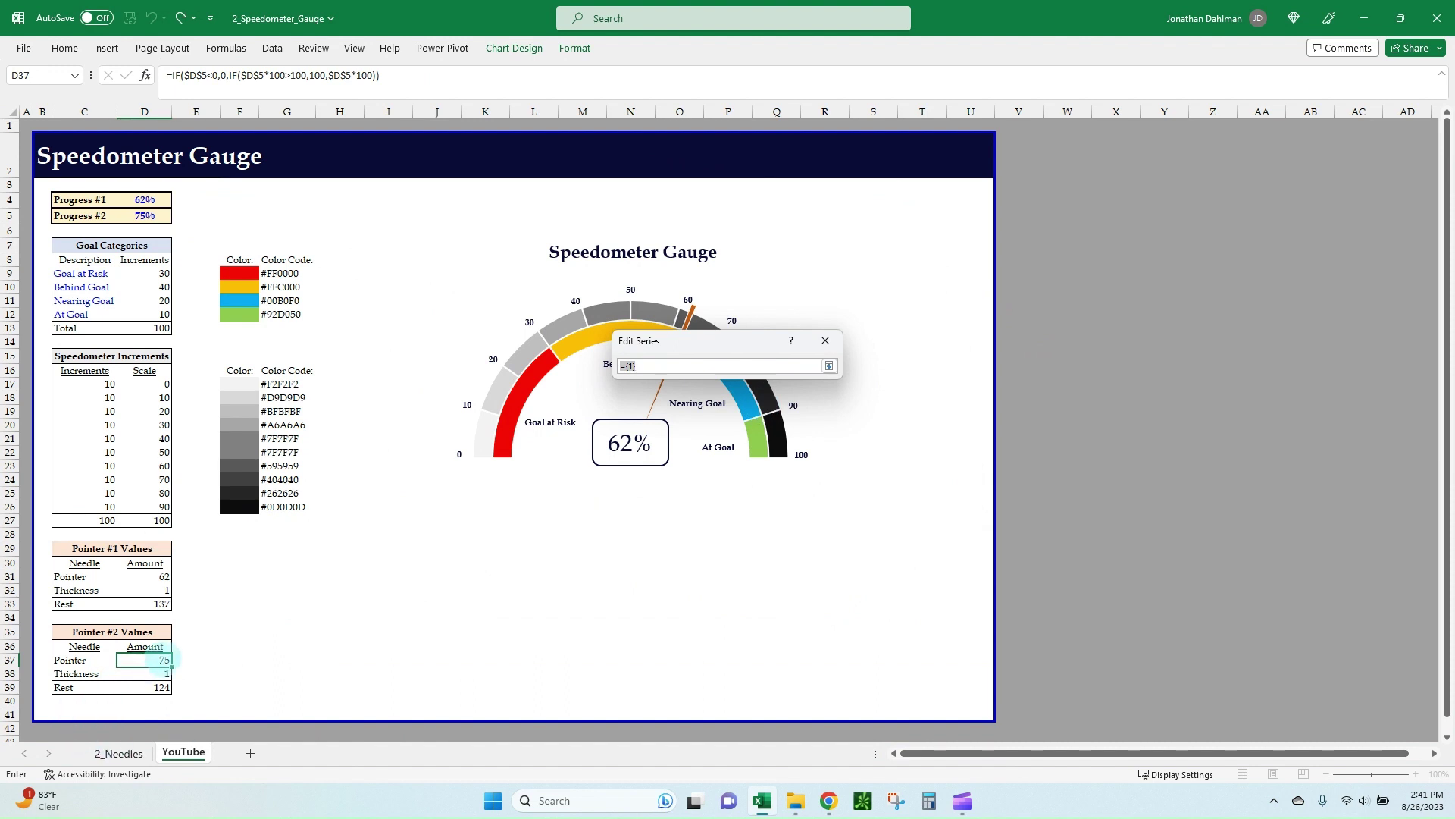
left_click_drag(164, 662, 160, 688)
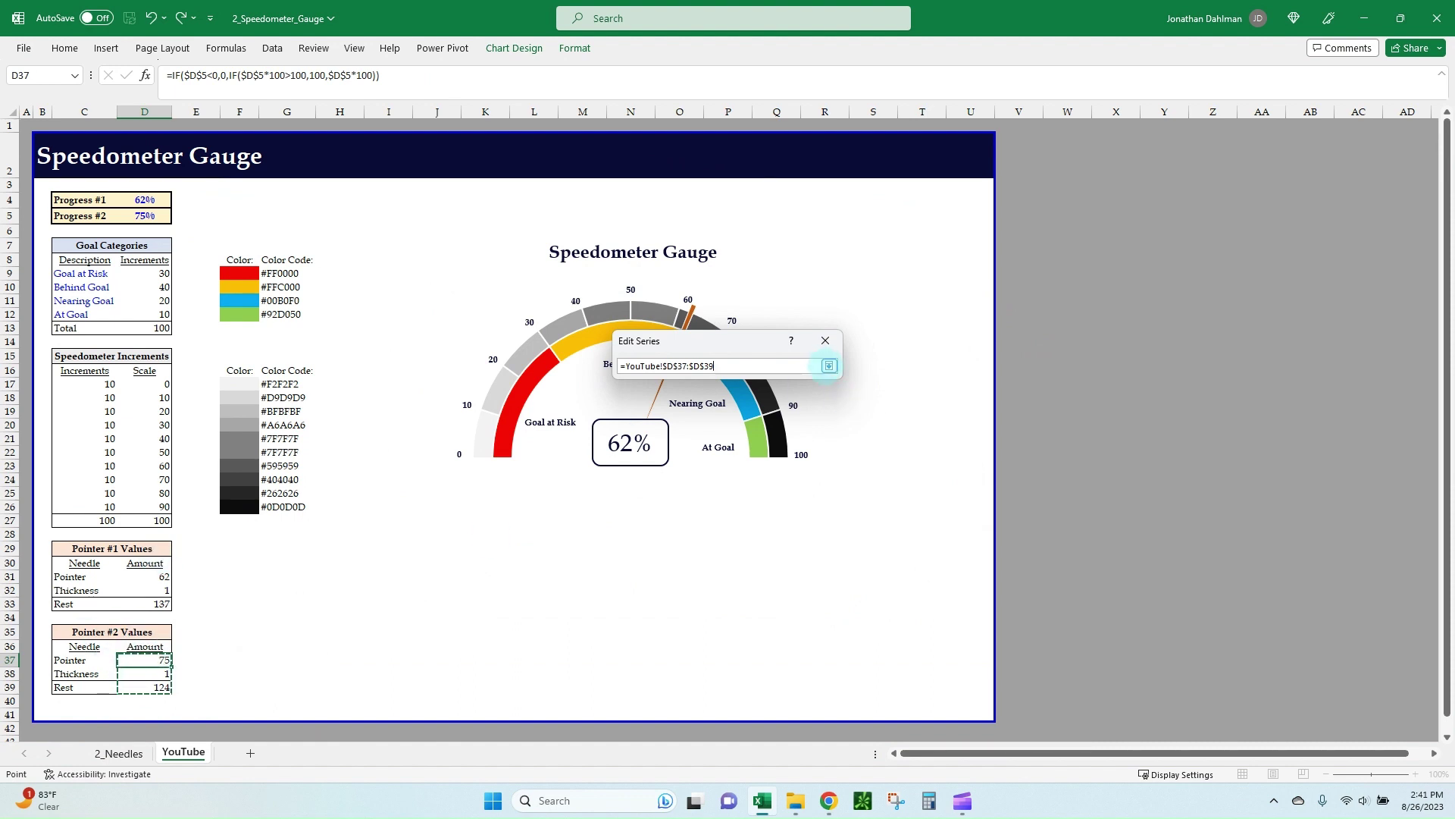
left_click(829, 365)
left_click(748, 432)
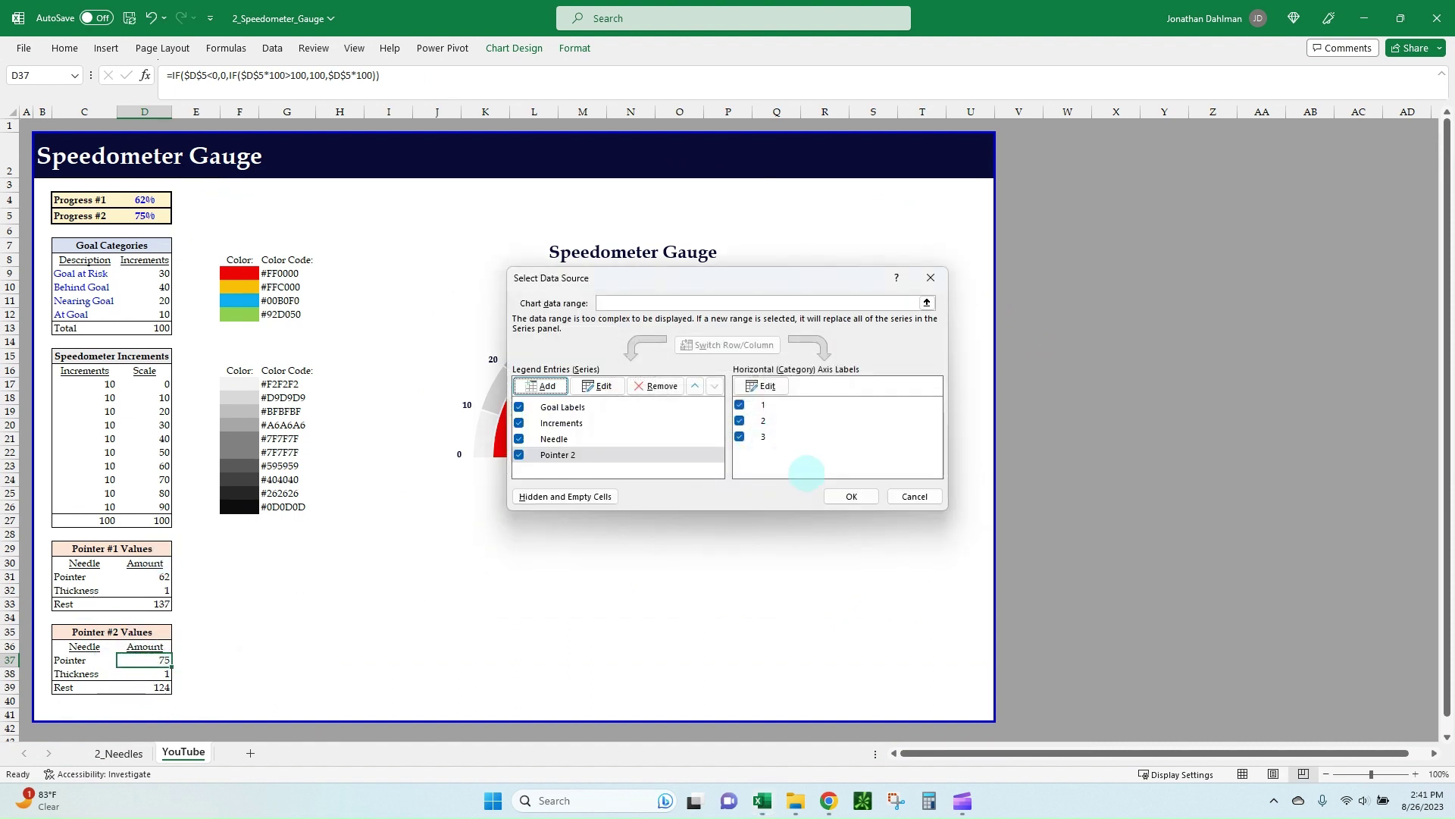
In the Combo chart type, move Needle to the primary axis, keeping Pointer 2 secondary.
left_click(849, 496)
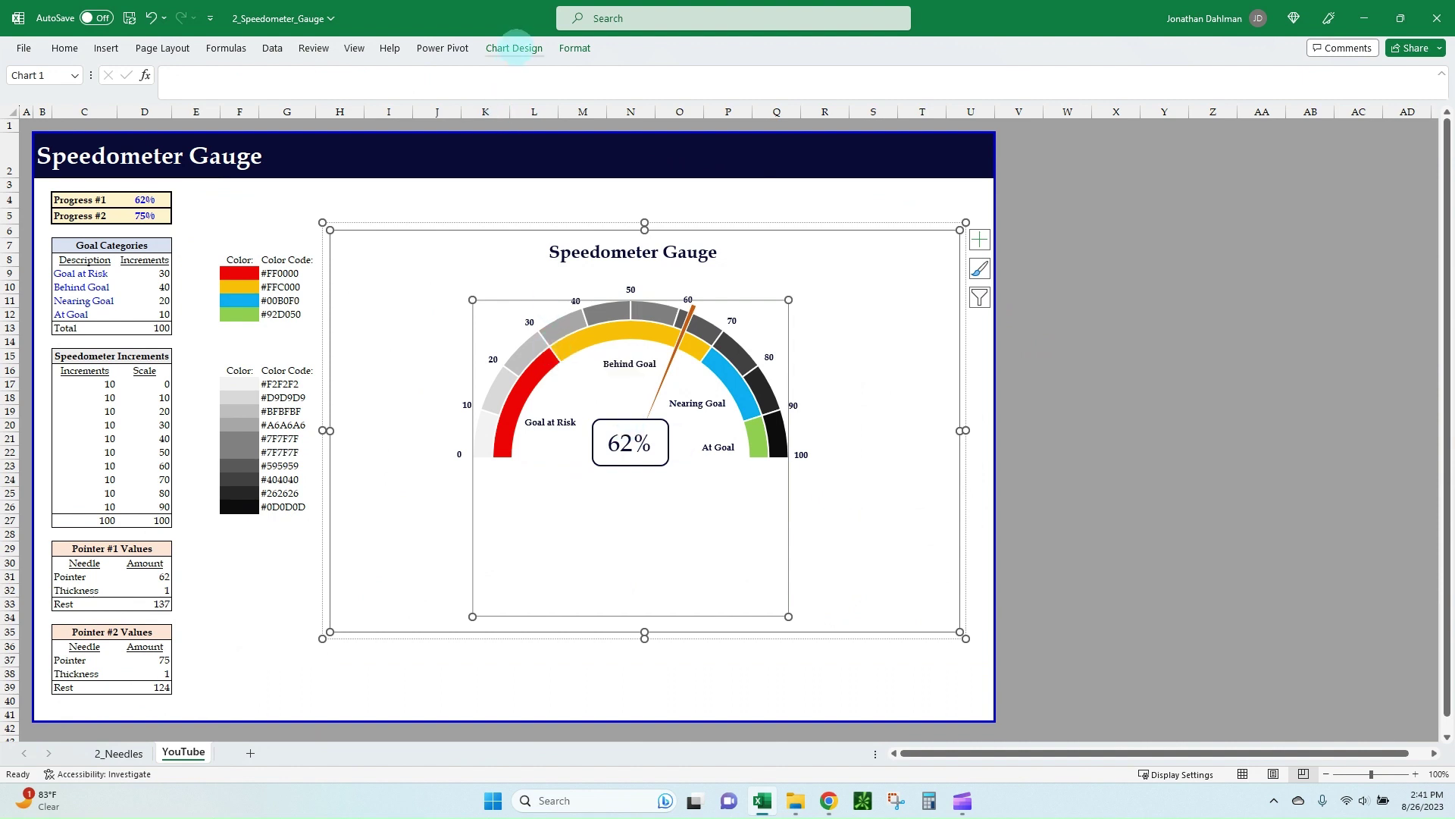
left_click(514, 47)
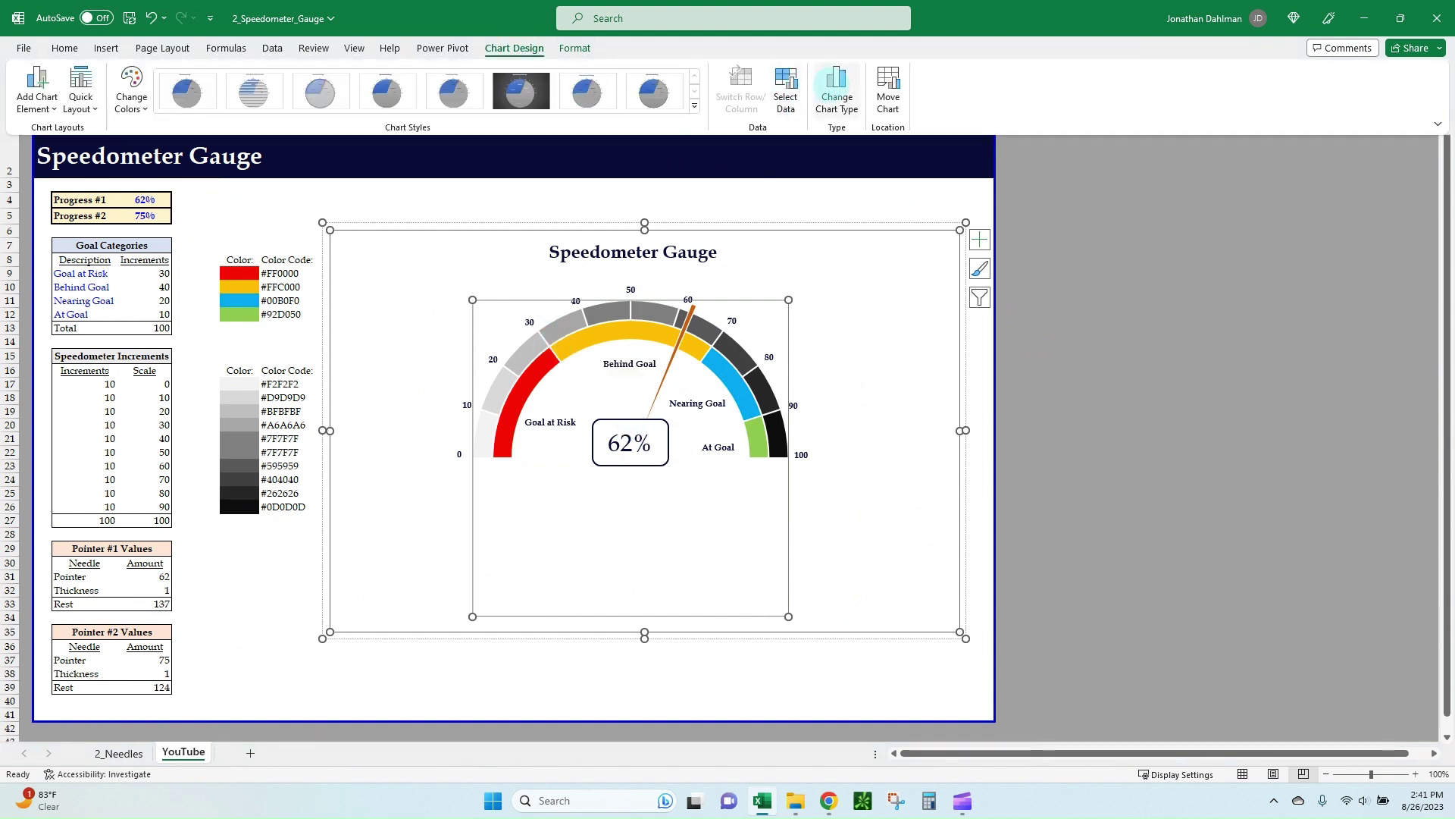
left_click(836, 85)
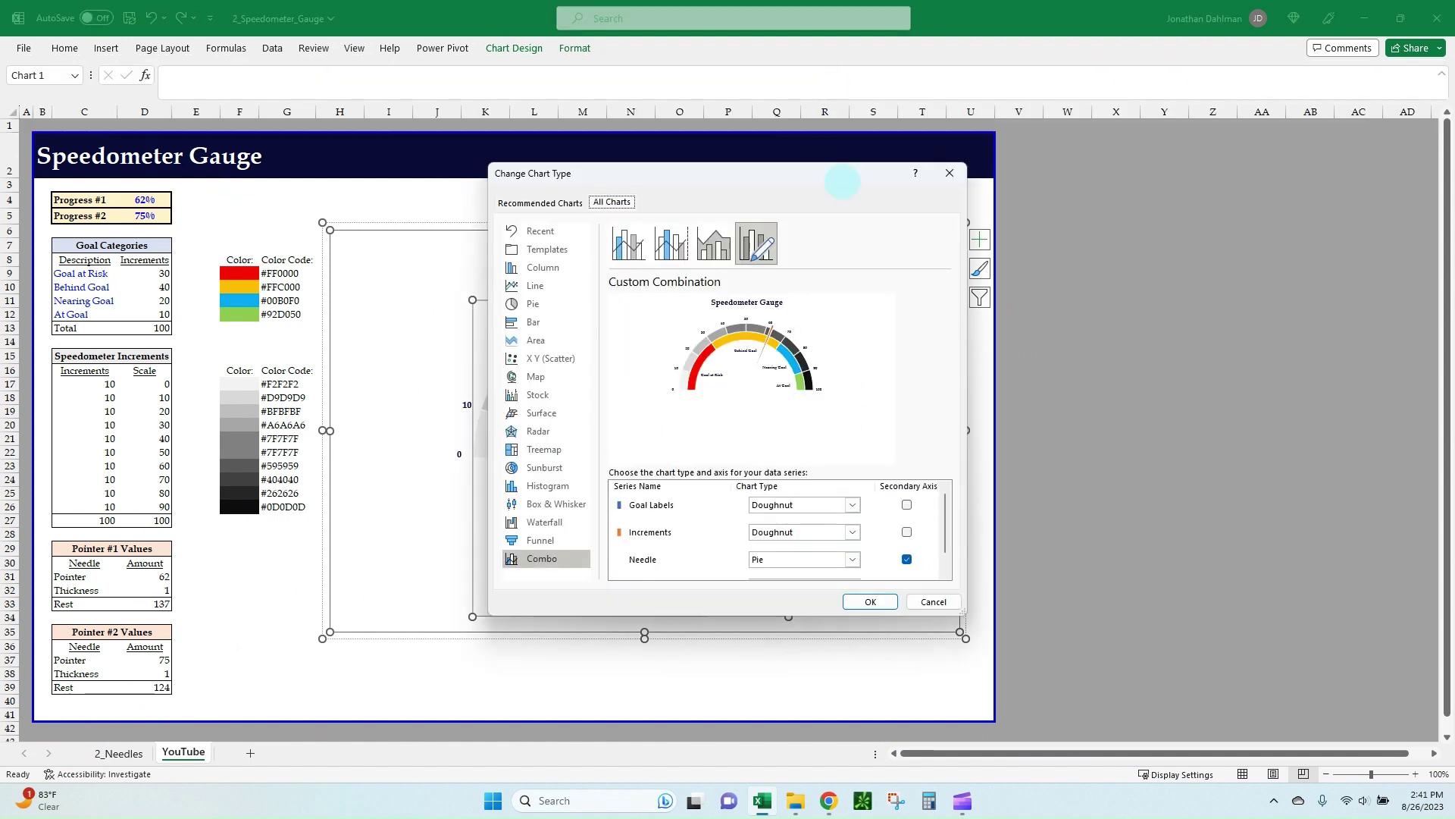
scroll(809, 562, "down", 1)
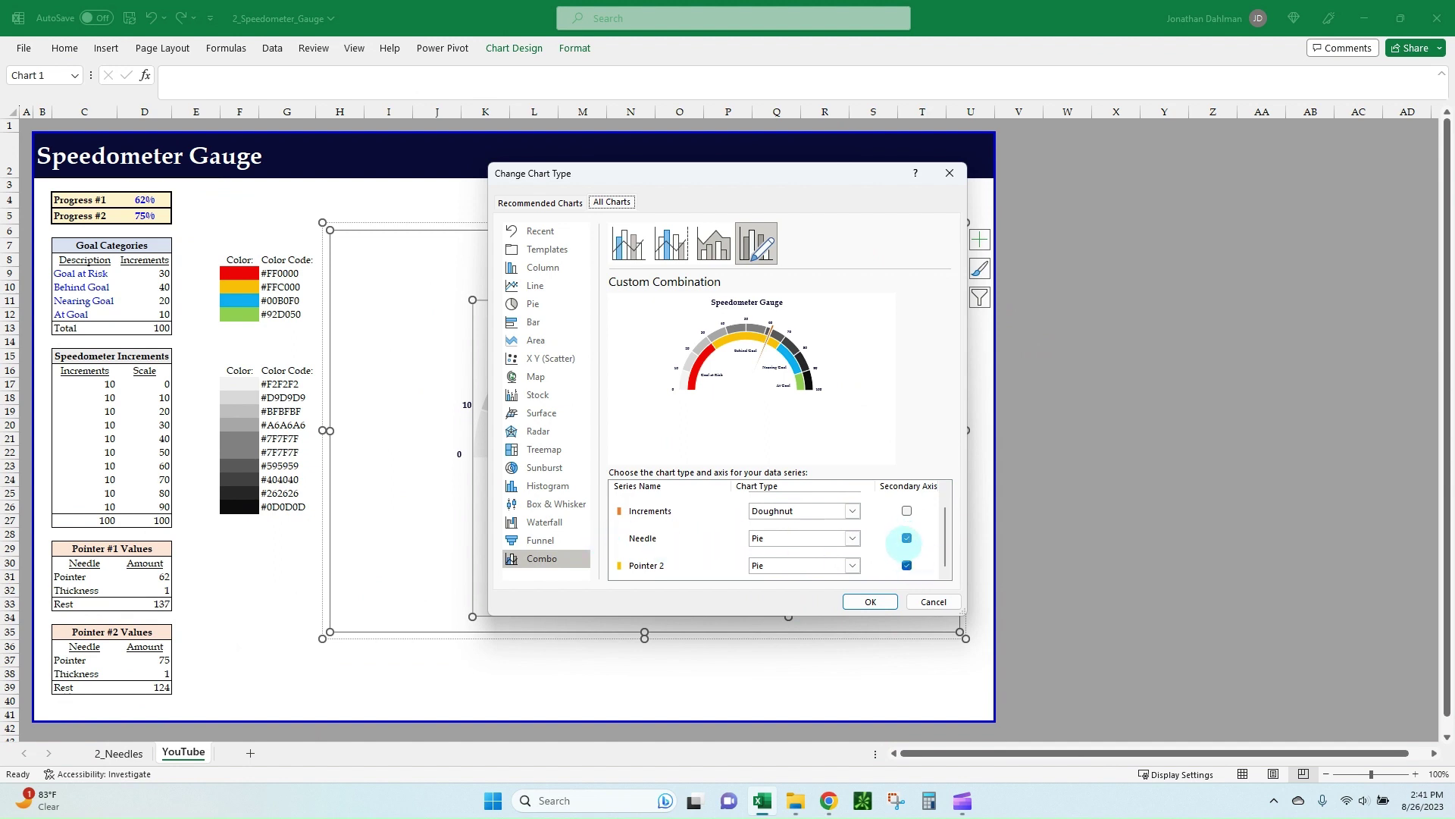
left_click(907, 538)
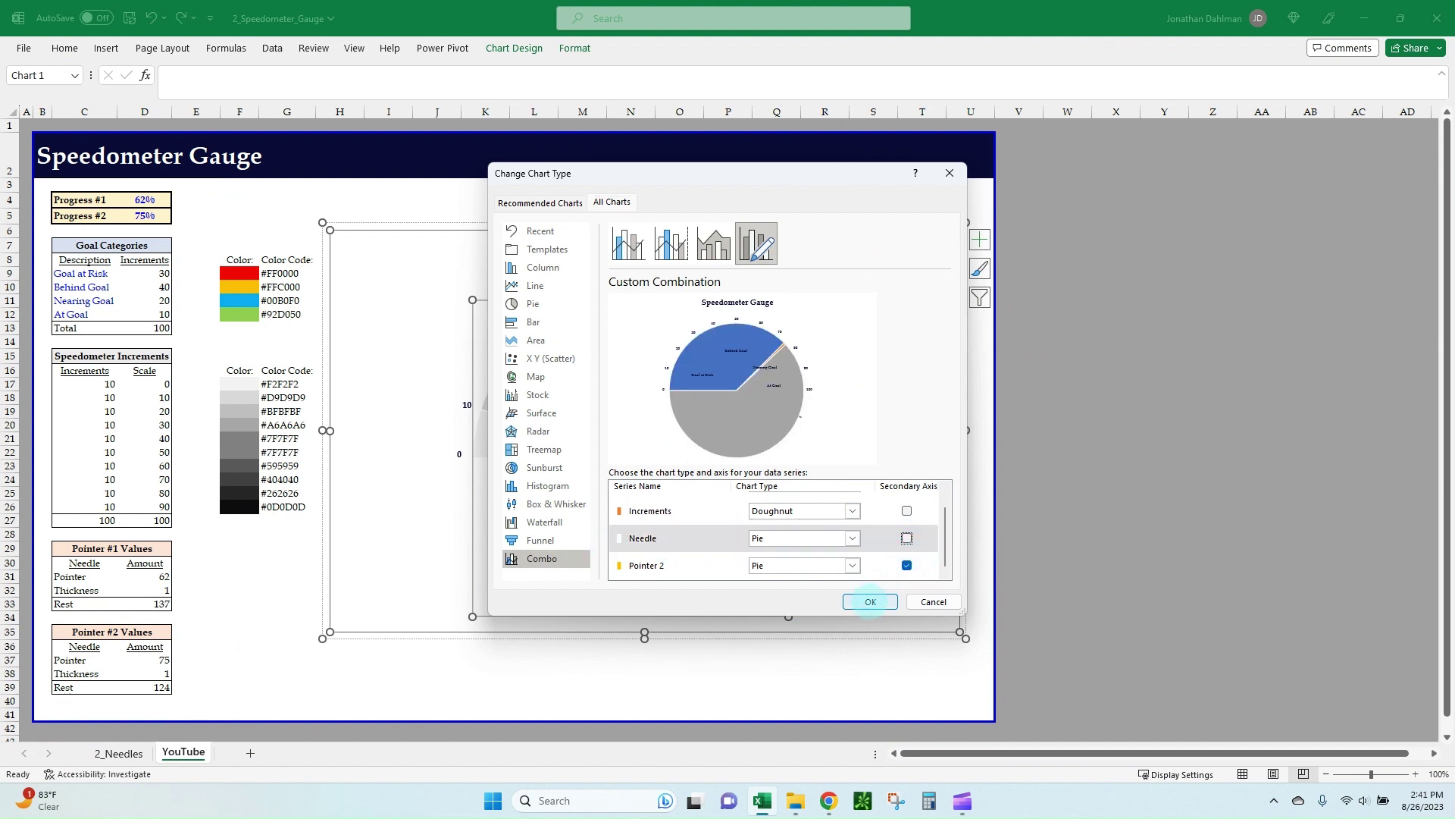
left_click(870, 601)
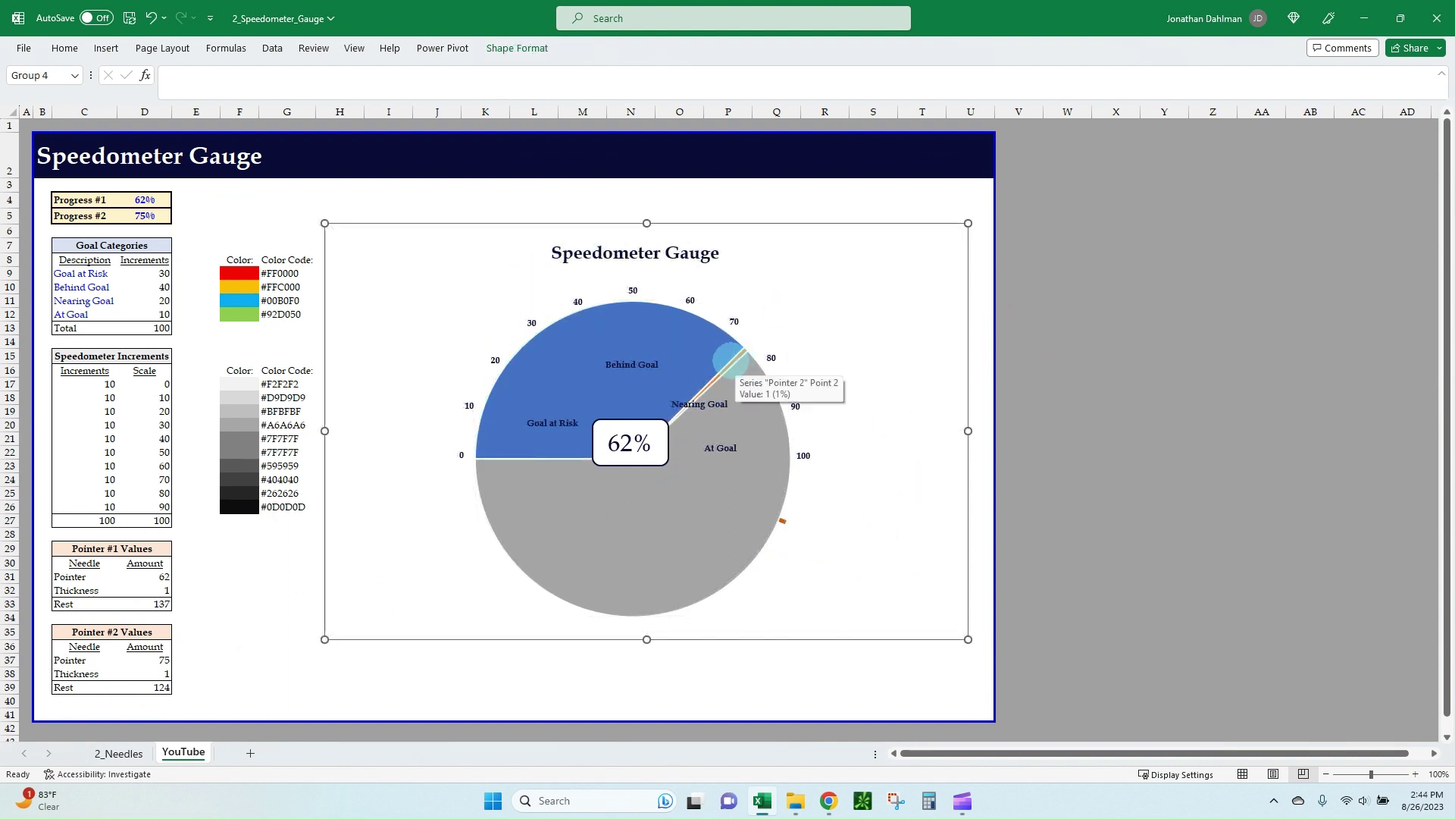
Explode the Pointer 2 needle slice 1%, fill it solid purple, and add a solid 0.5 pt border.
left_click(730, 361)
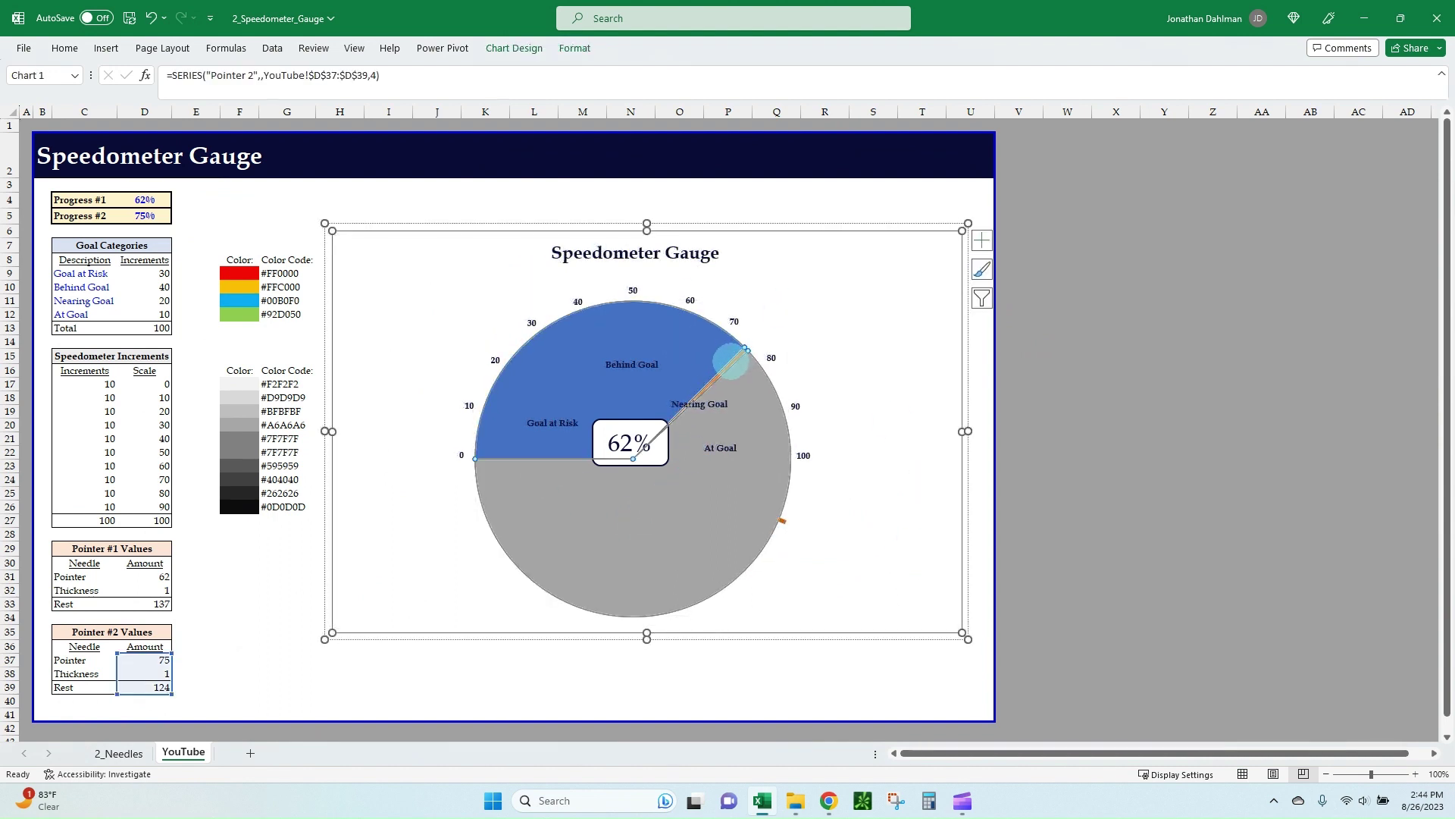
left_click_drag(729, 361, 726, 358)
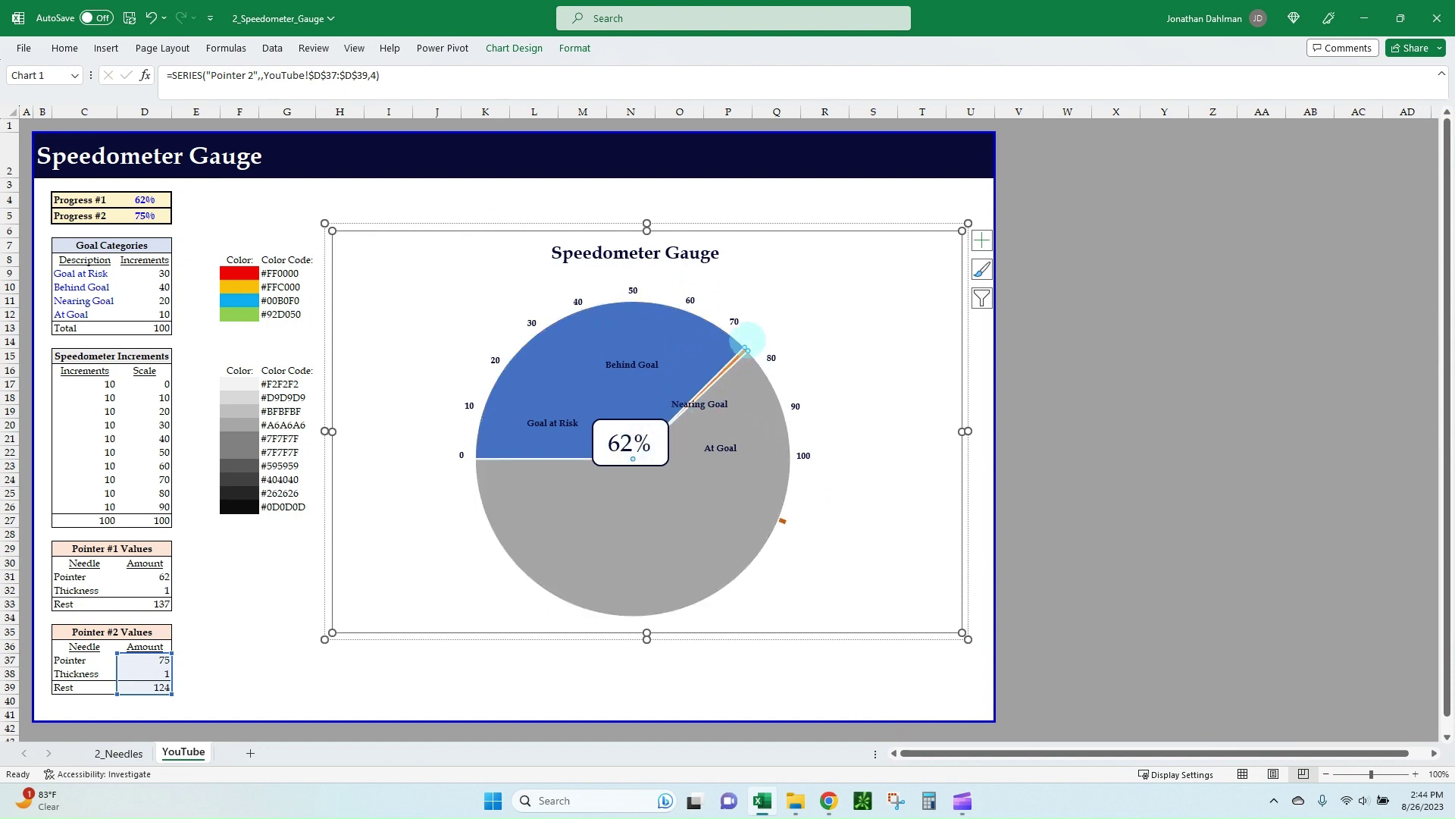
double_click(697, 390)
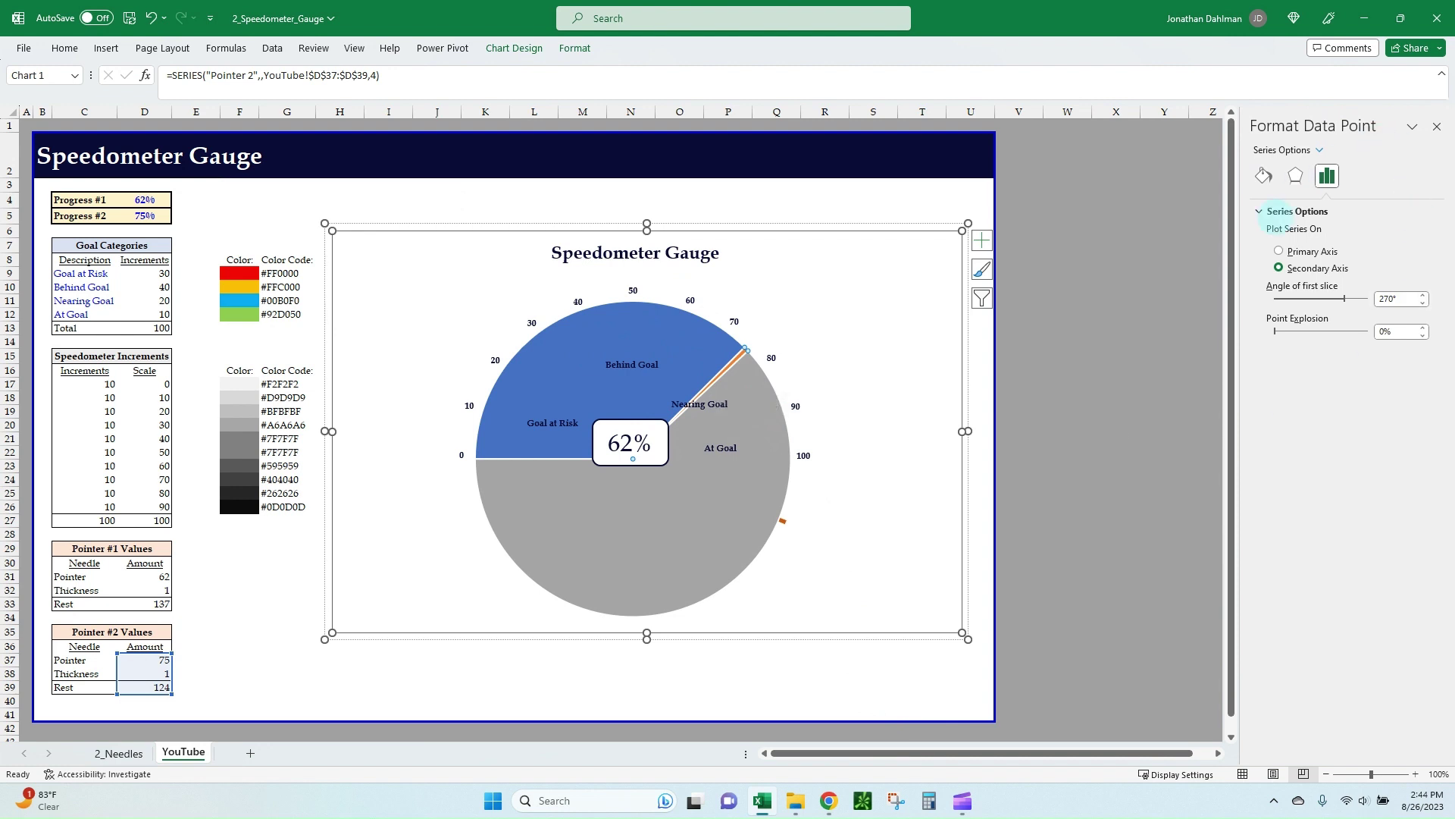
left_click(1423, 328)
left_click(1263, 175)
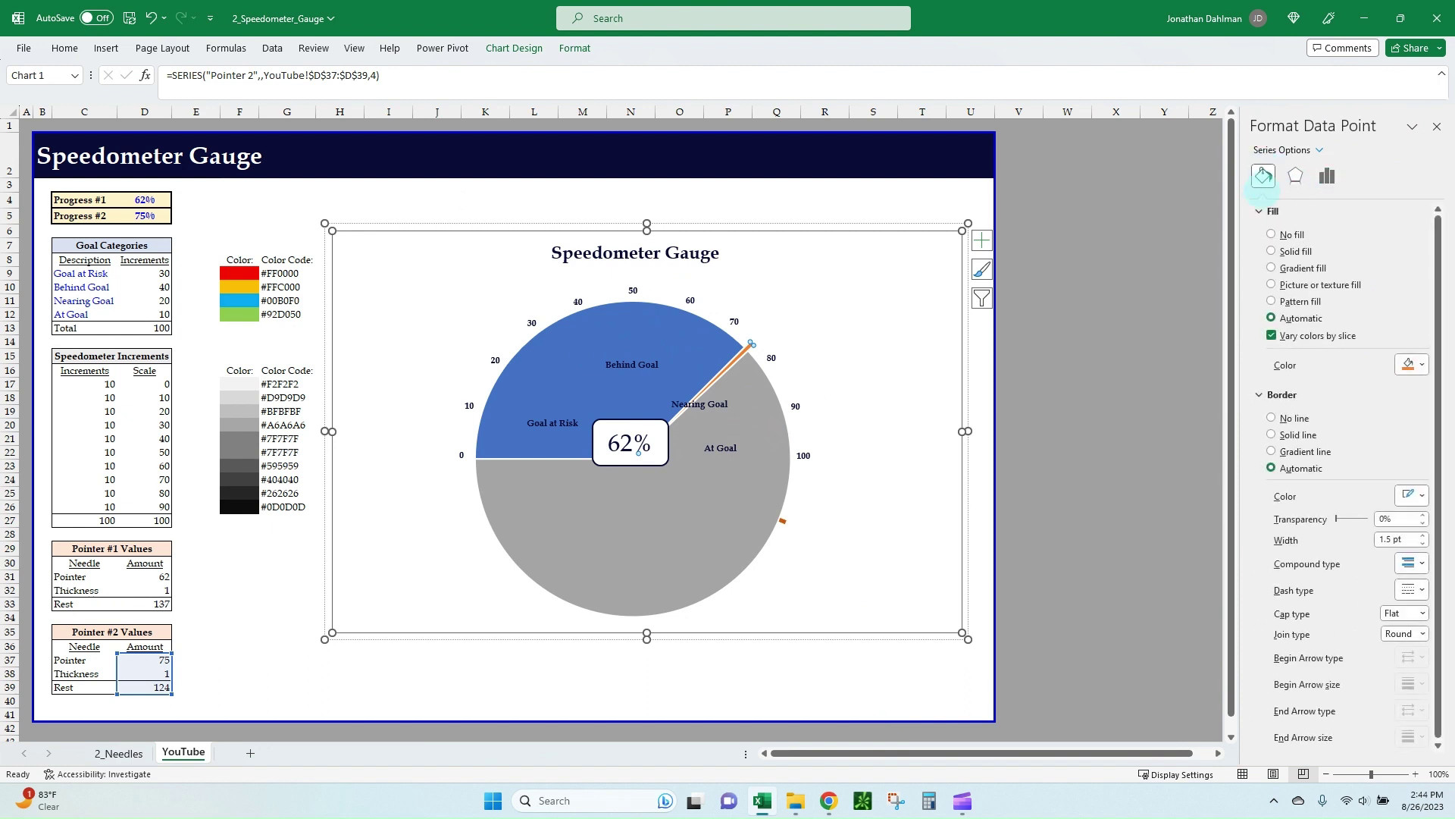
left_click(1419, 366)
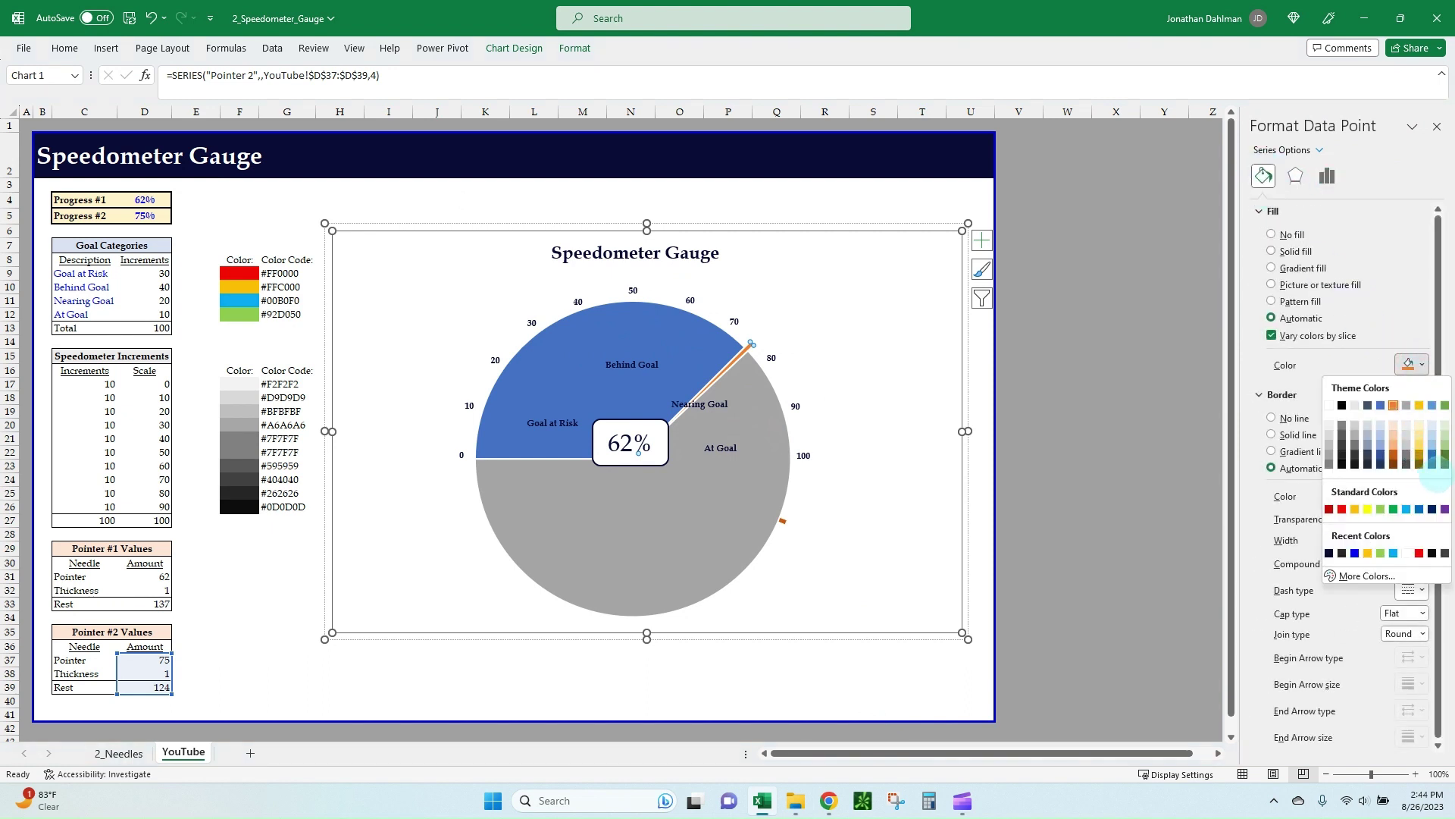
left_click(1445, 508)
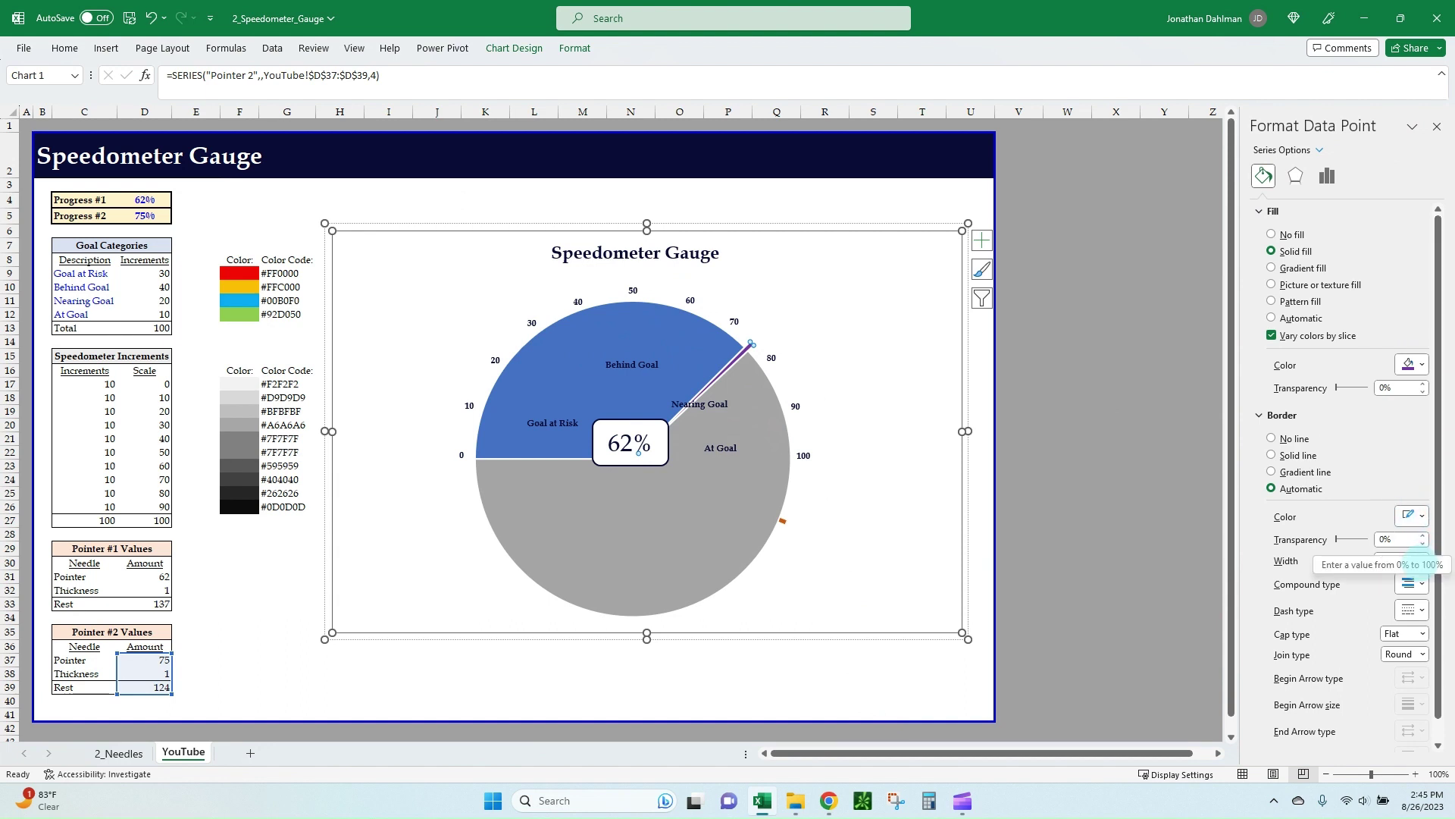
left_click(1423, 557)
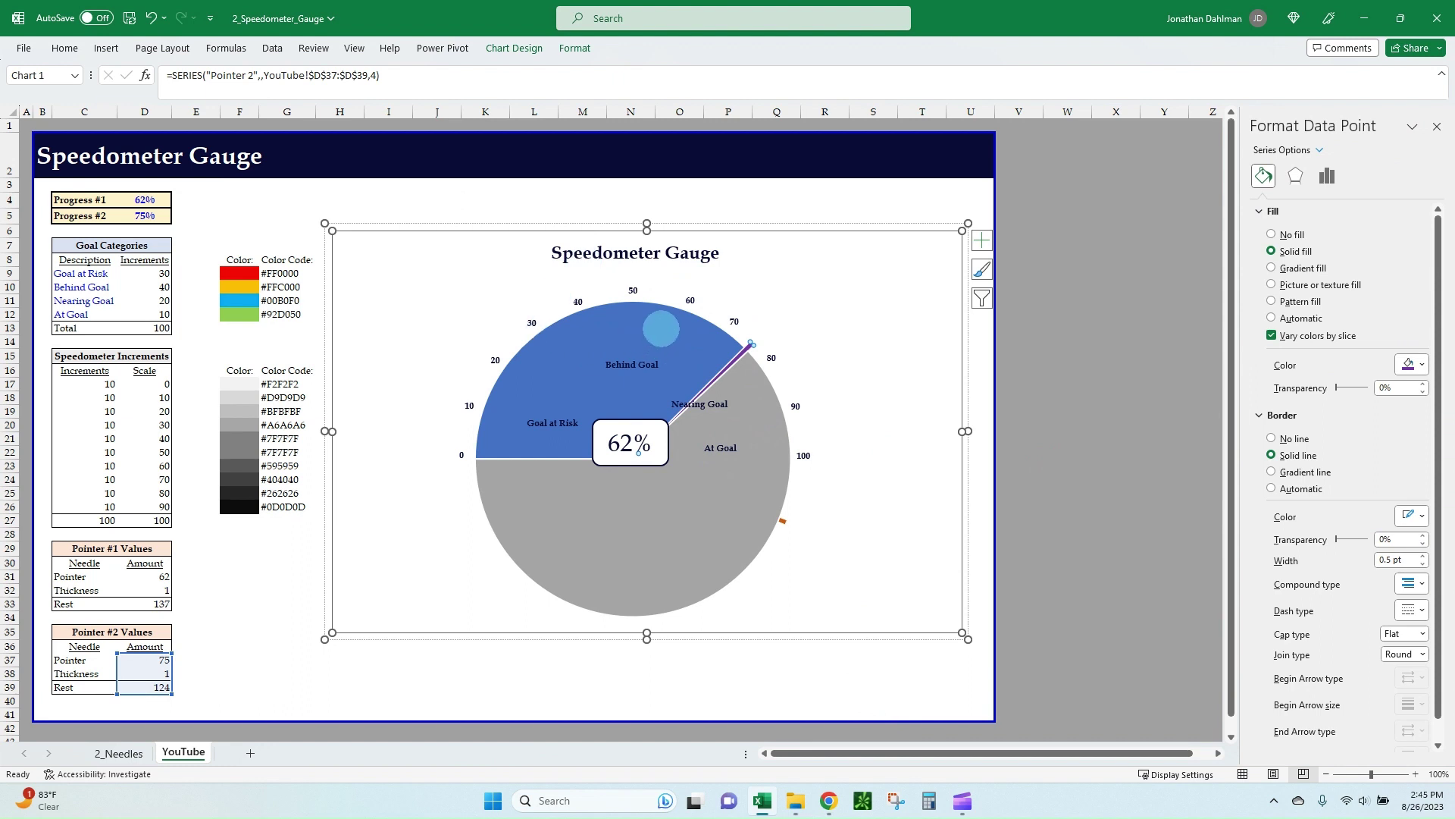
left_click(660, 328)
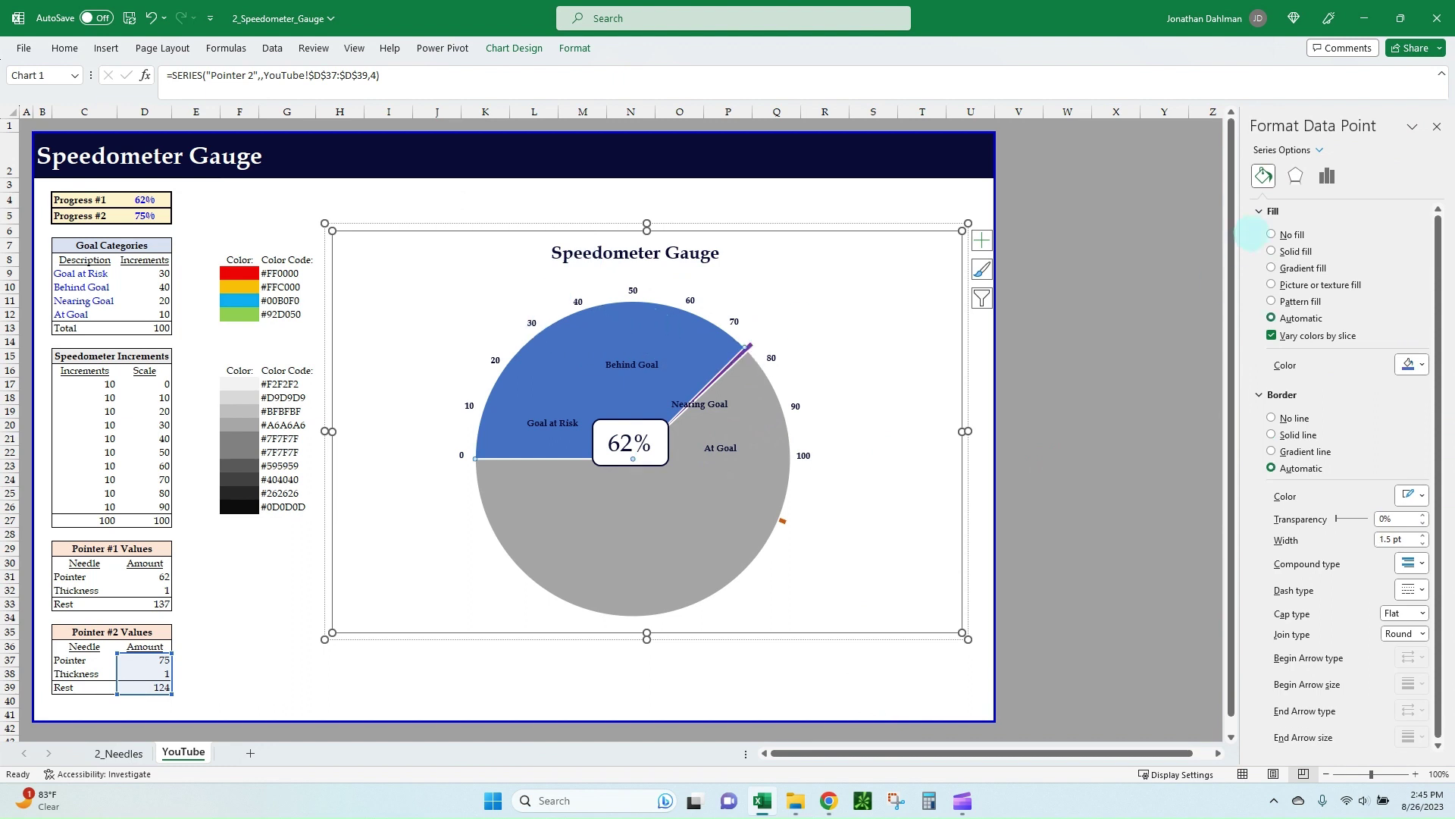
Set No fill on the blue and grey Pointer 2 slices.
left_click(1271, 235)
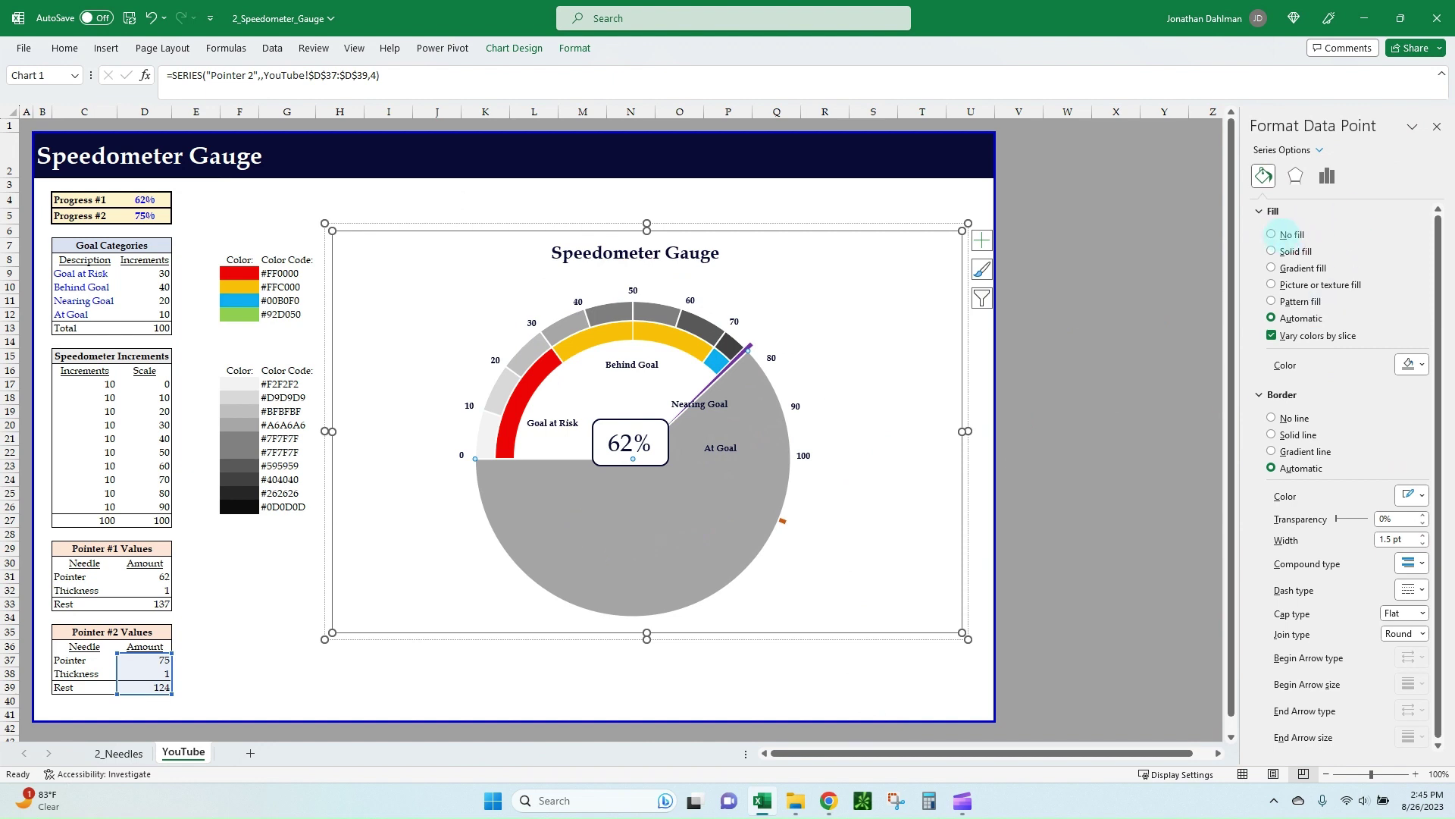
left_click(1271, 234)
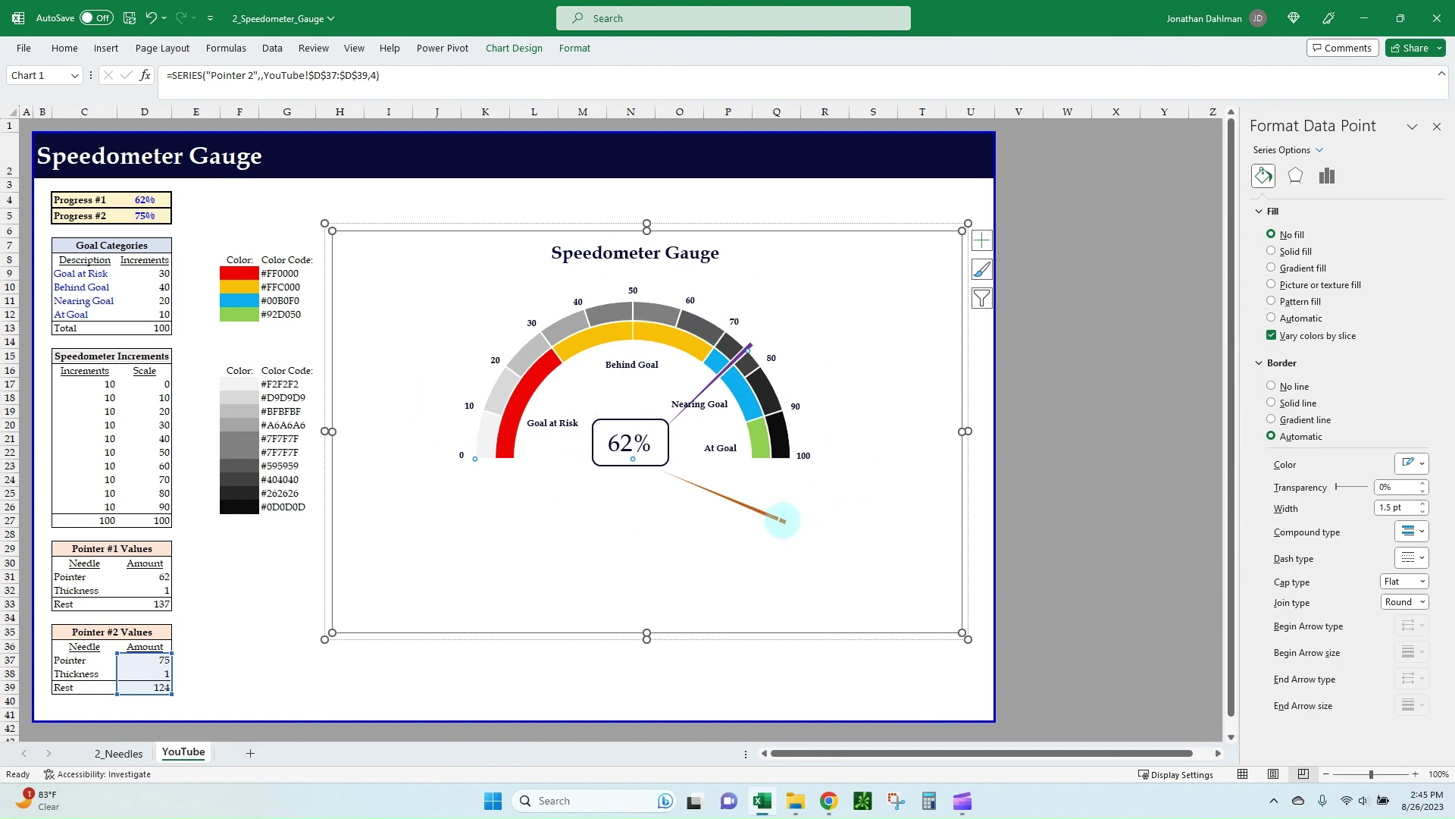
Set the Needle slice's border transparency to 100%.
left_click(783, 520)
left_click(782, 520)
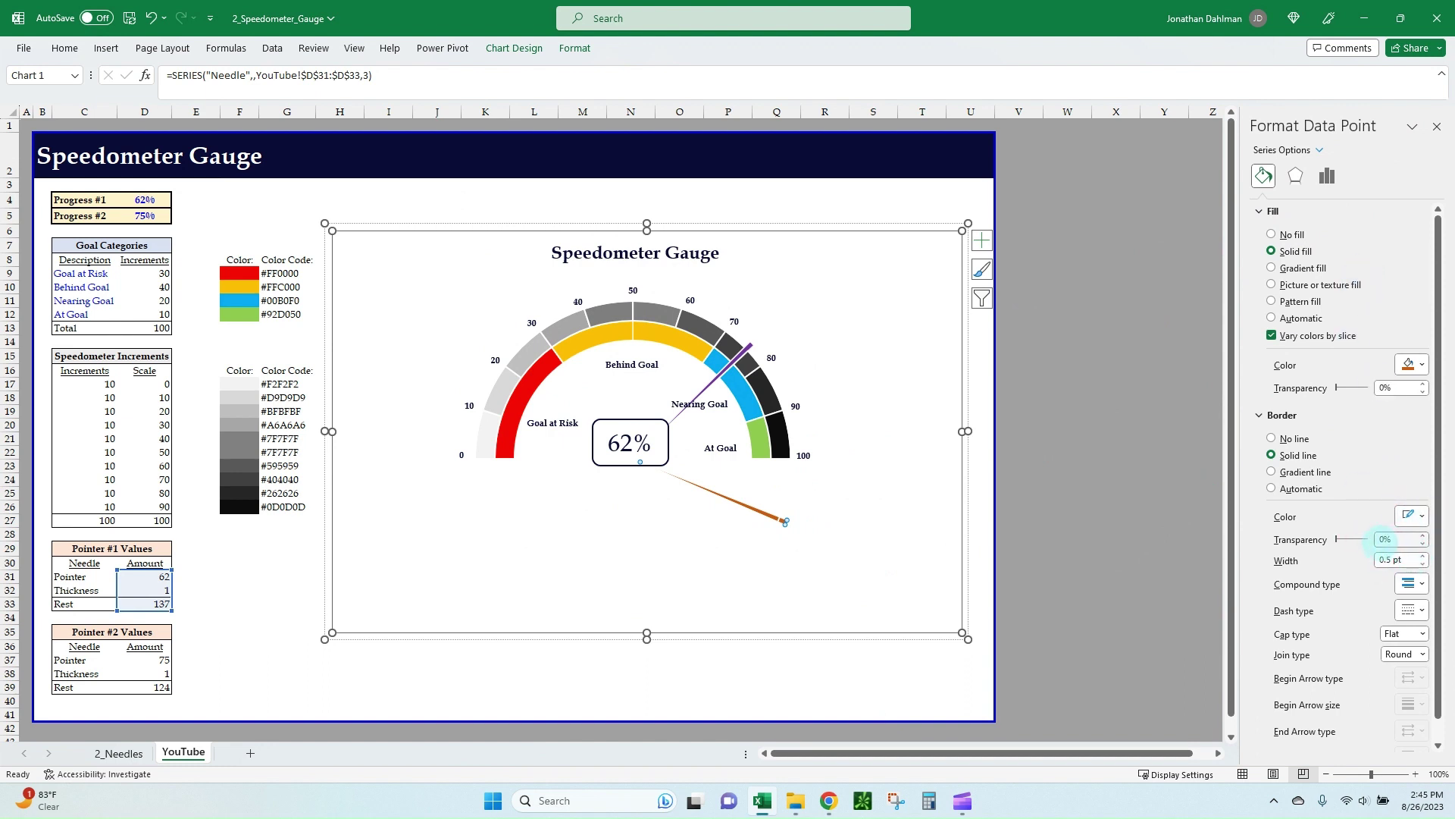
left_click(1384, 539)
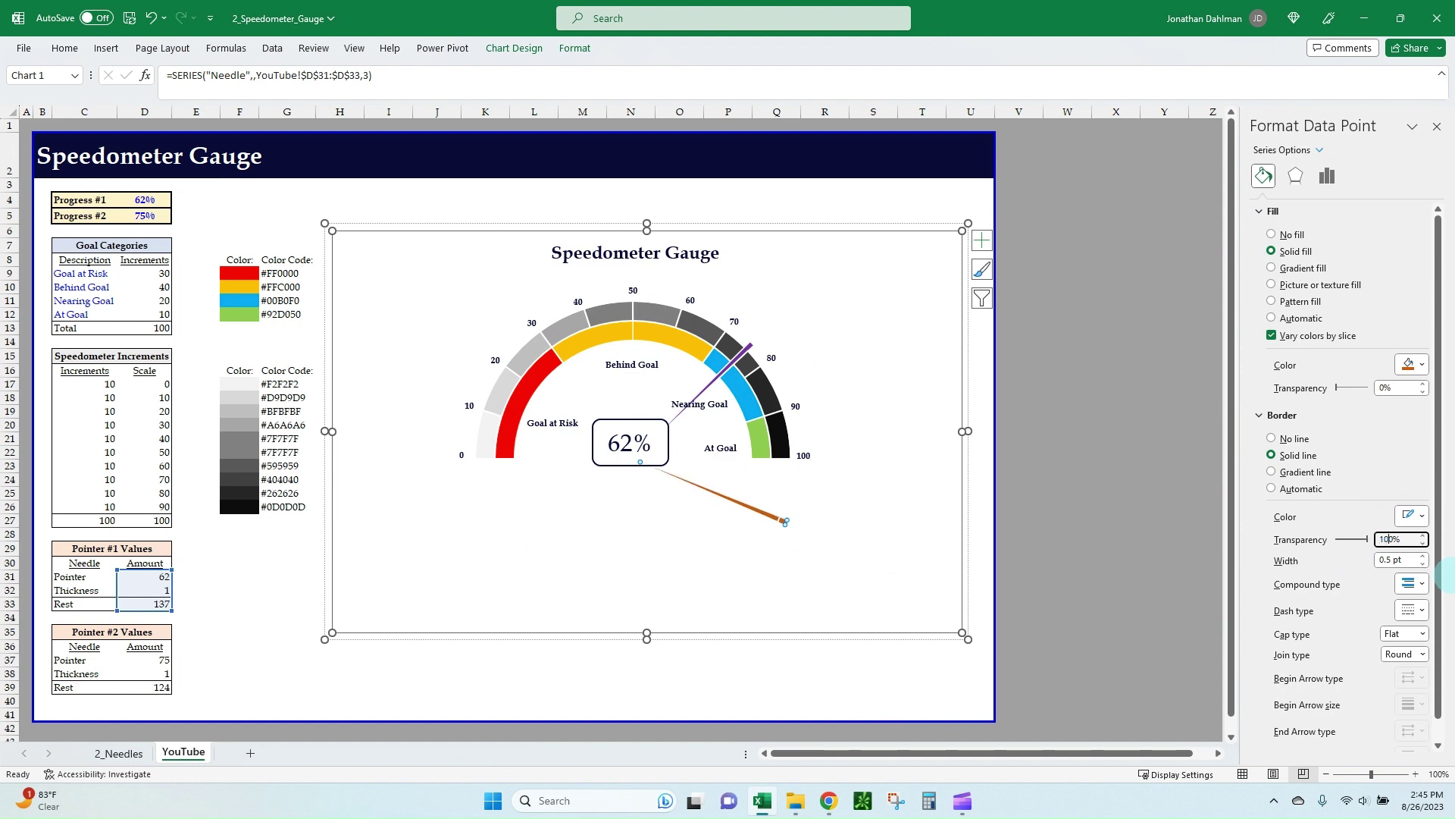
key("Tab")
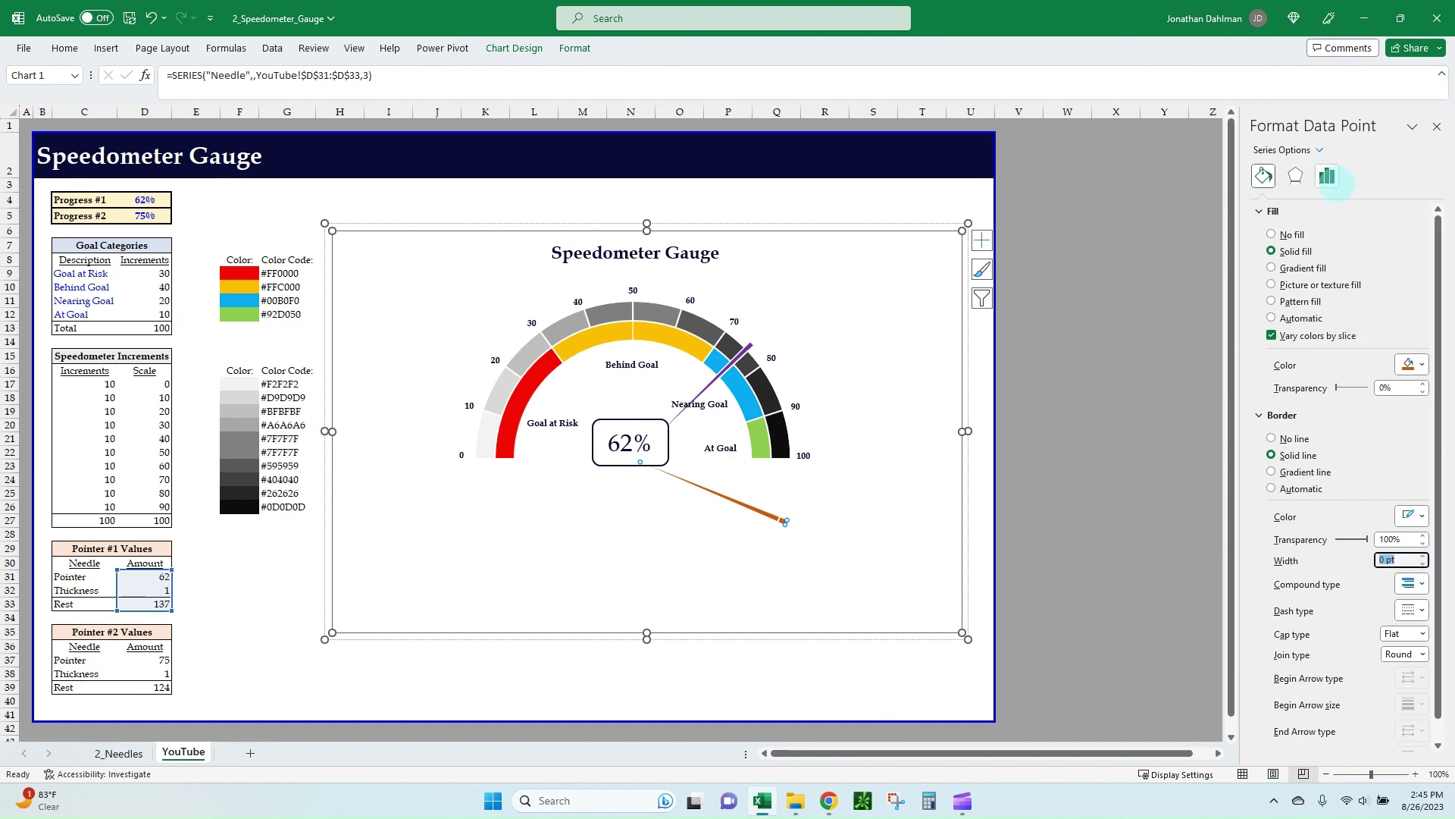
Set the Needle series' angle of first slice to 270°.
left_click(1327, 176)
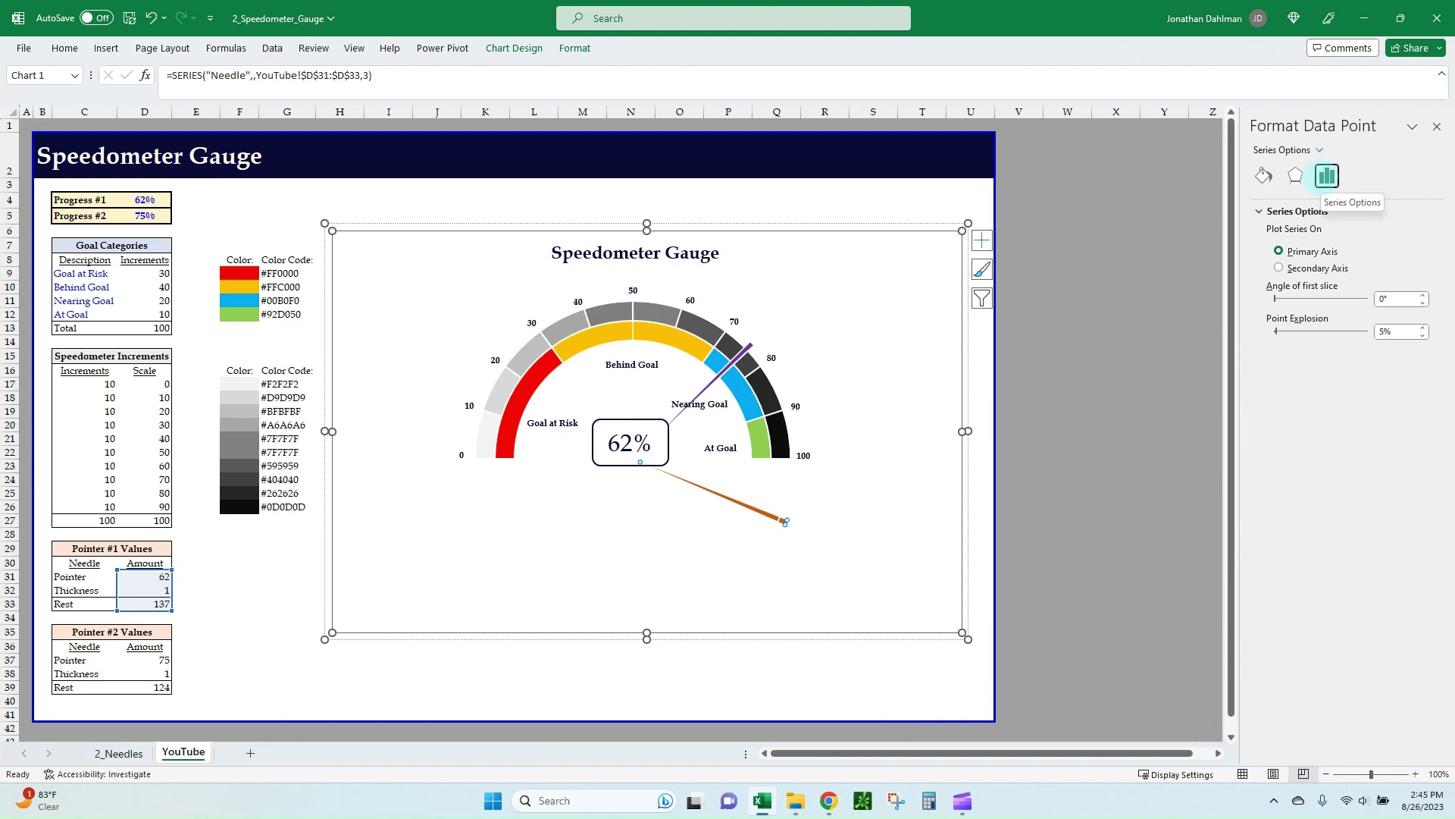
left_click(1395, 300)
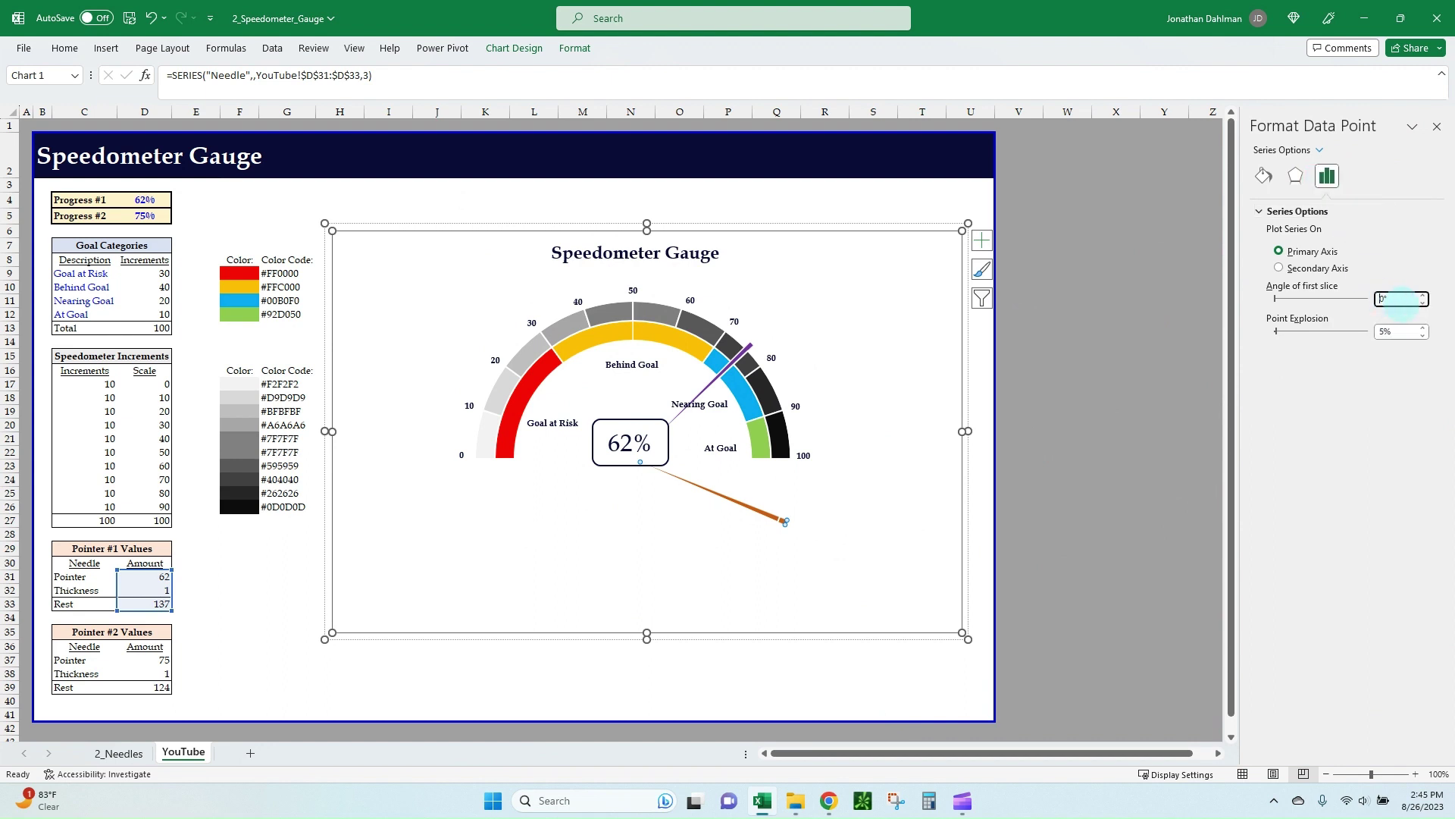
type("270")
key("Tab")
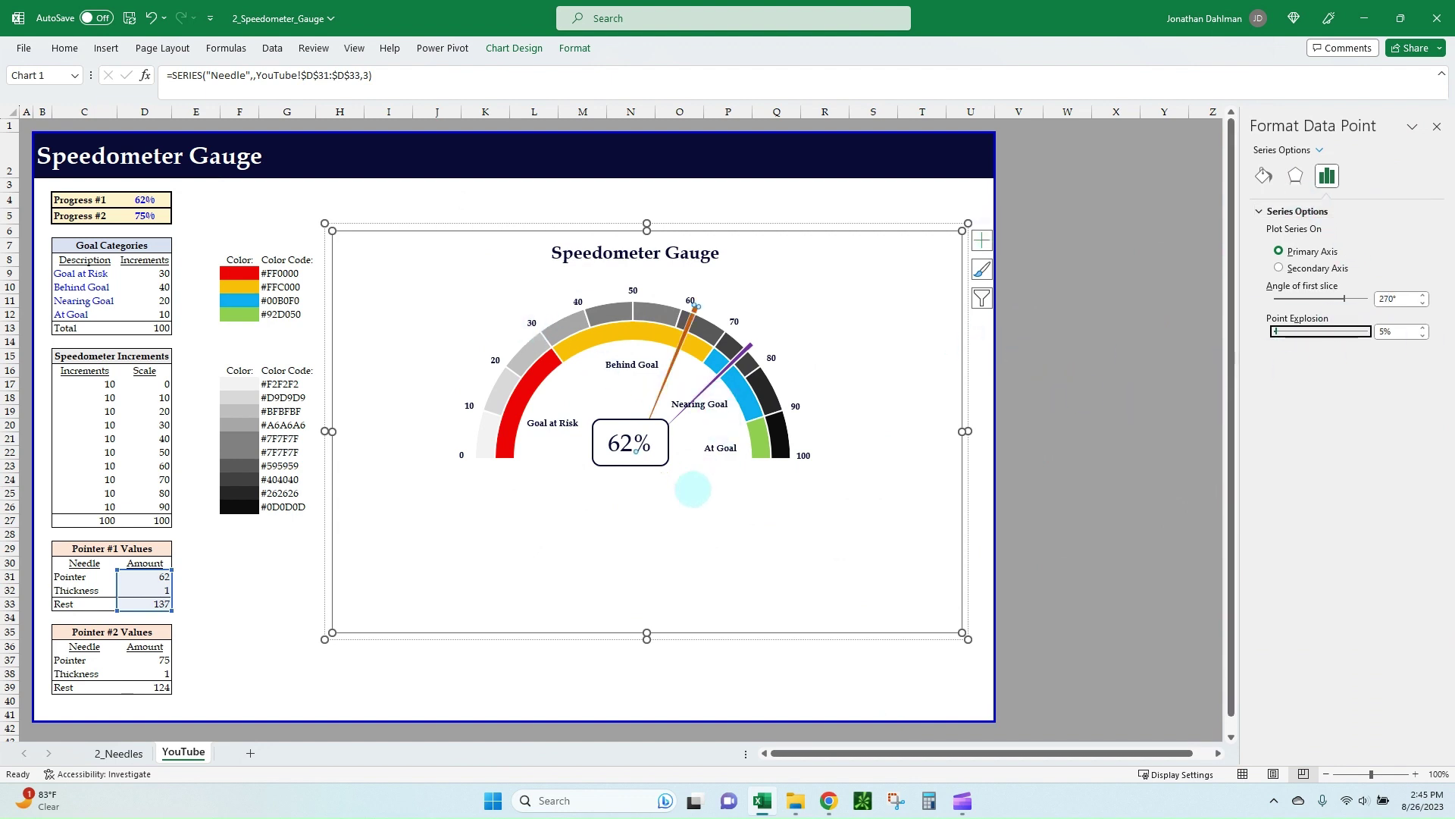
Set the Pointer 2 series border transparency to 100%.
left_click(714, 470)
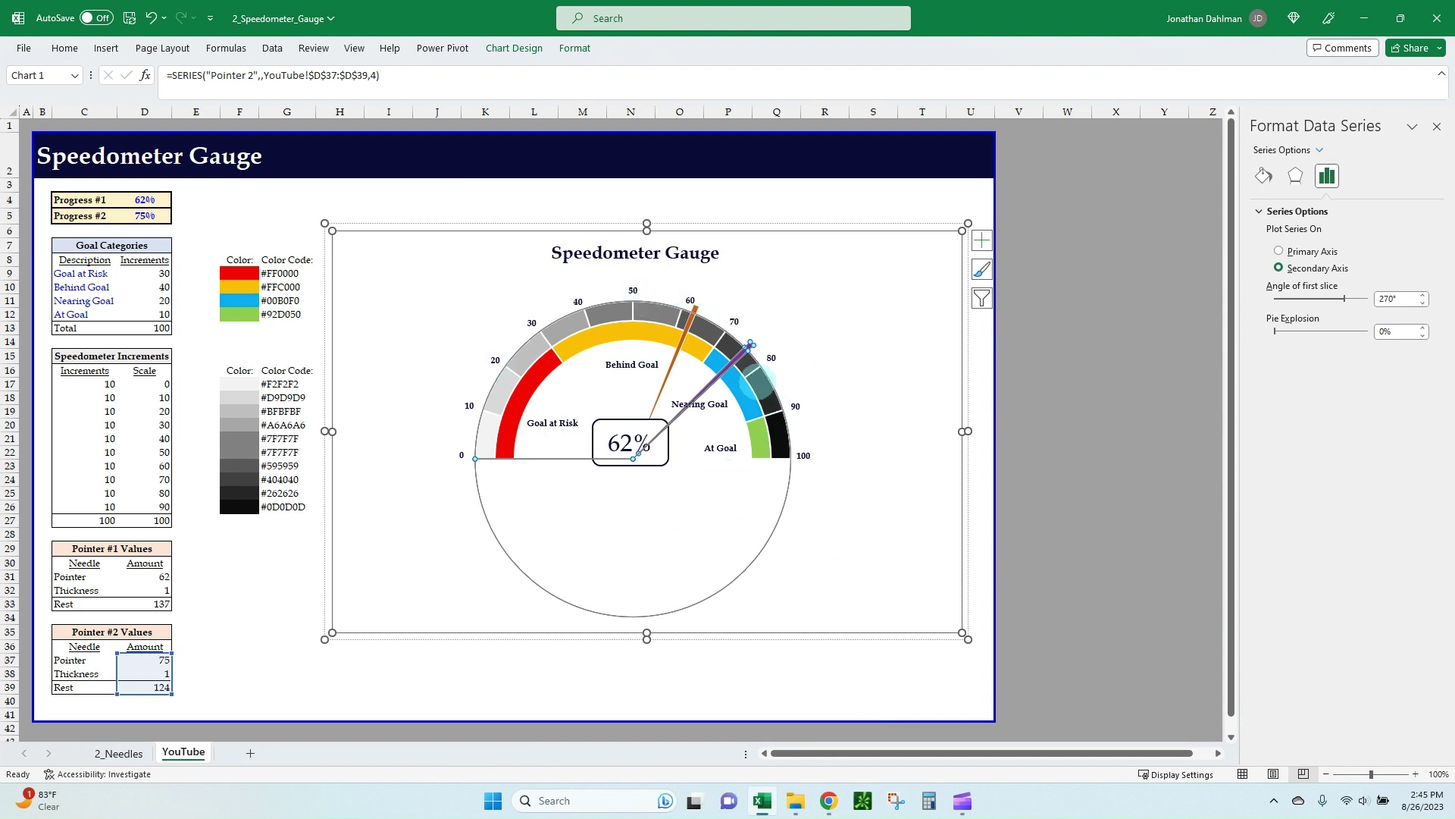
left_click(879, 483)
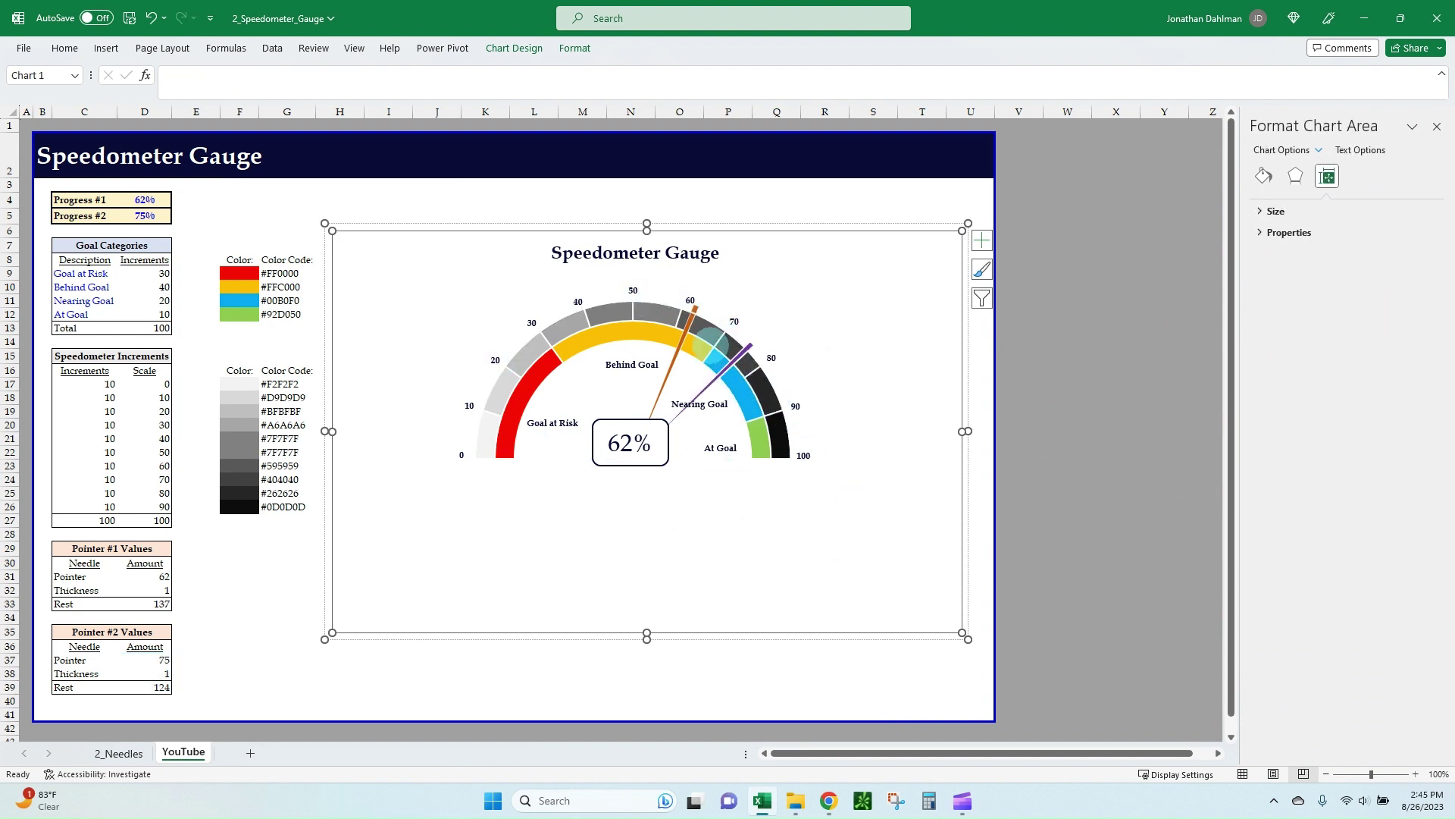
left_click(727, 364)
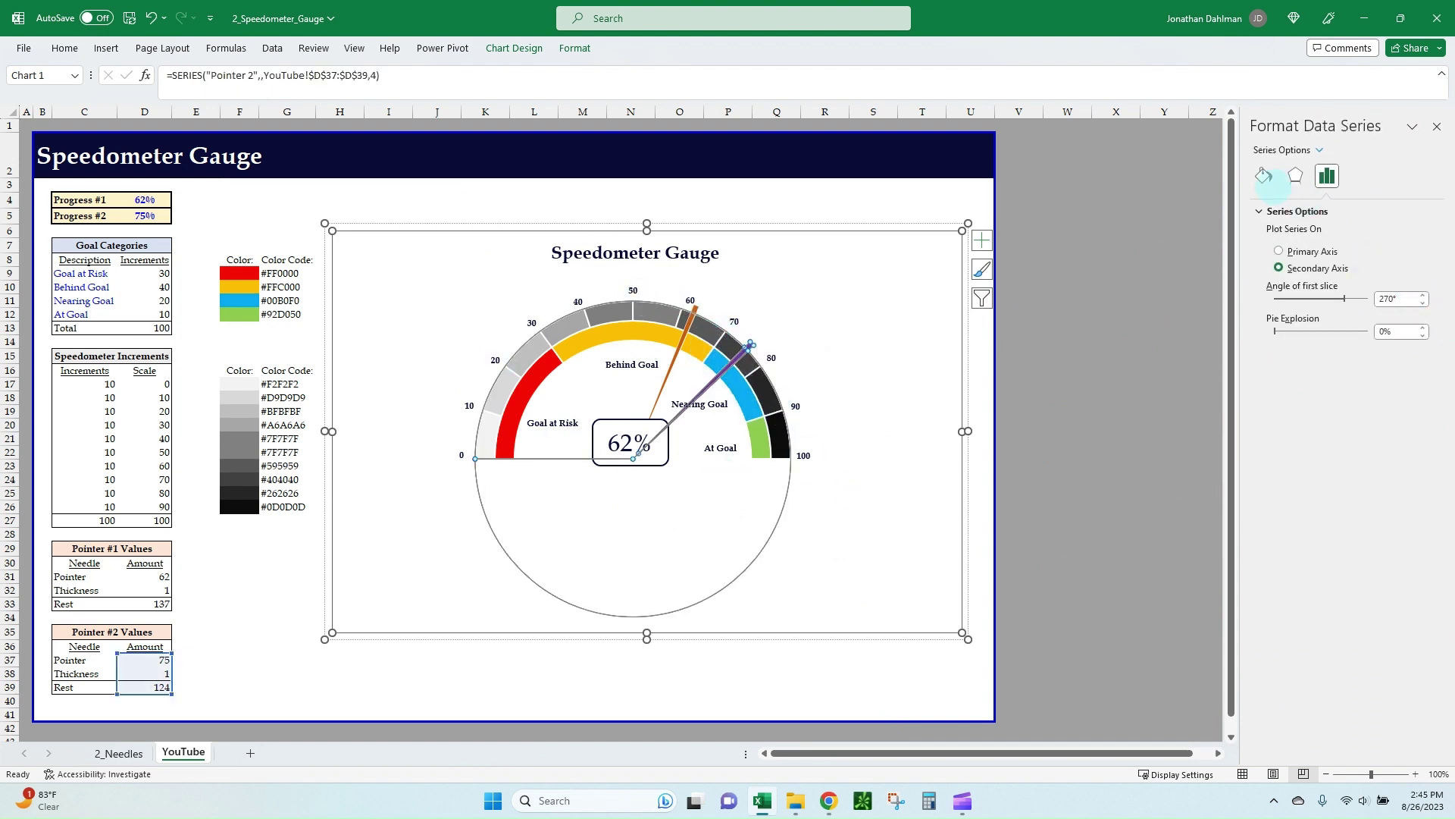
left_click(1264, 175)
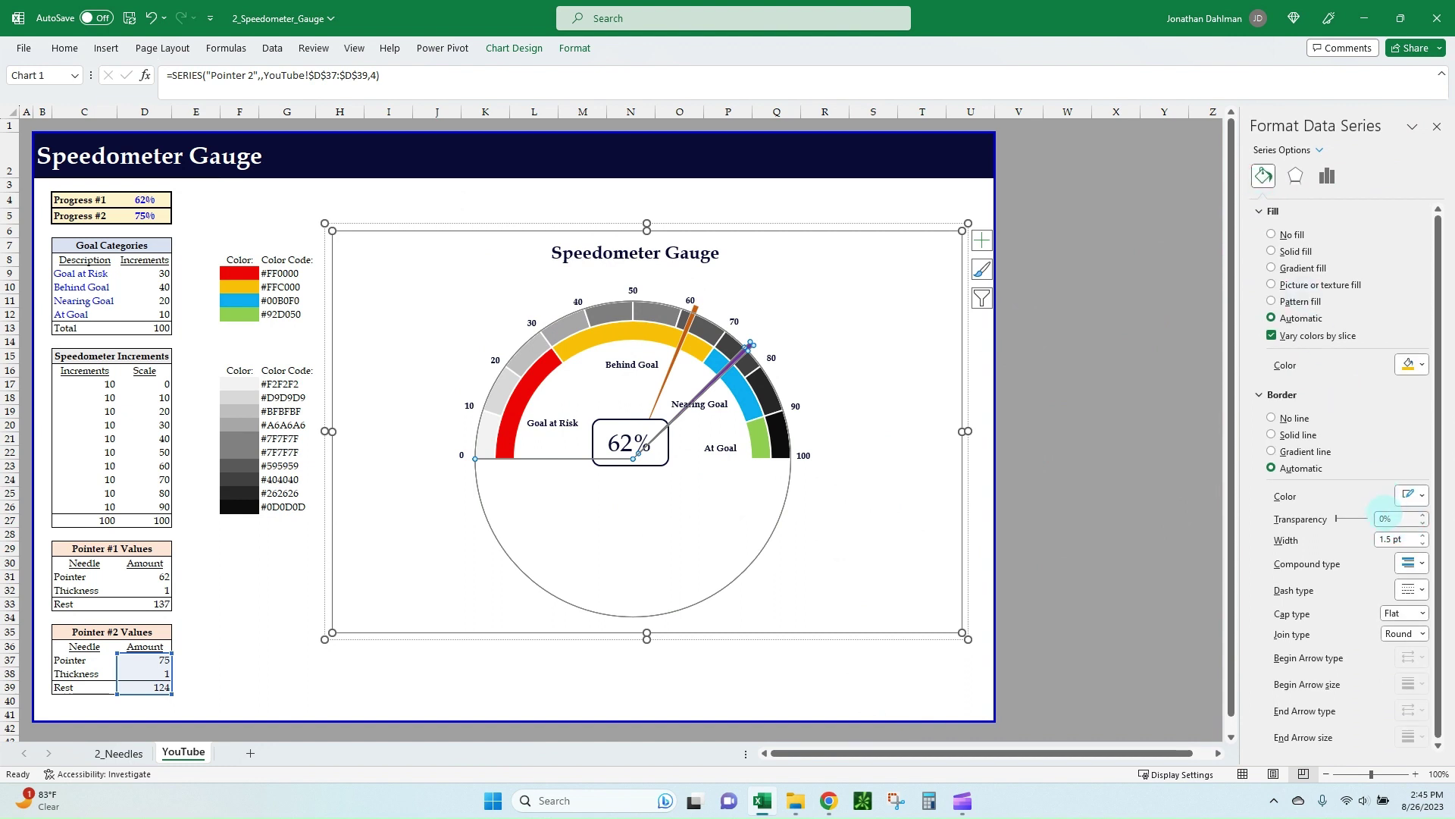
left_click(1383, 518)
type("10")
left_click(849, 372)
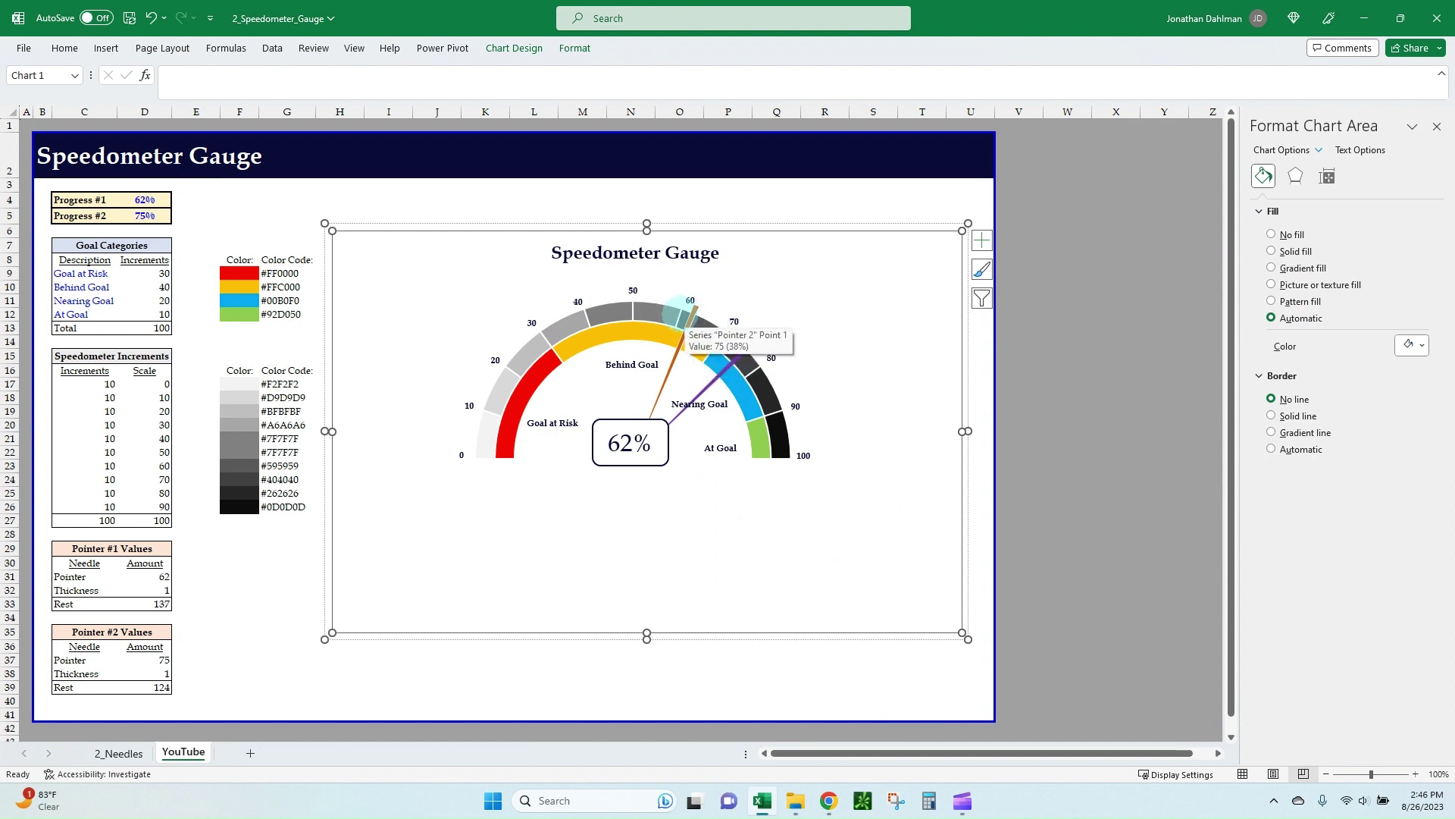
Delete the 62% label box from the gauge.
mouse_move(699, 311)
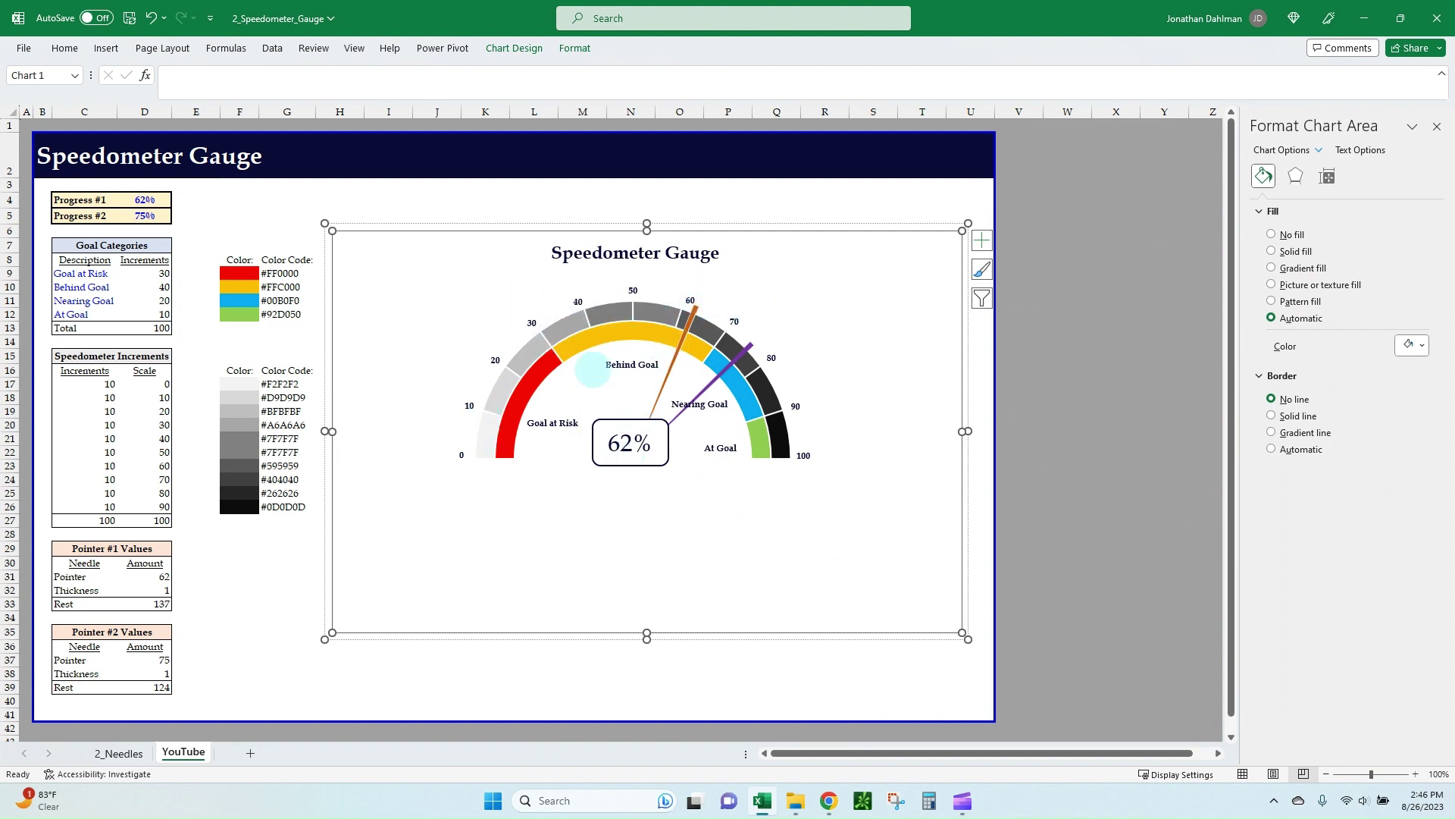
left_click(616, 421)
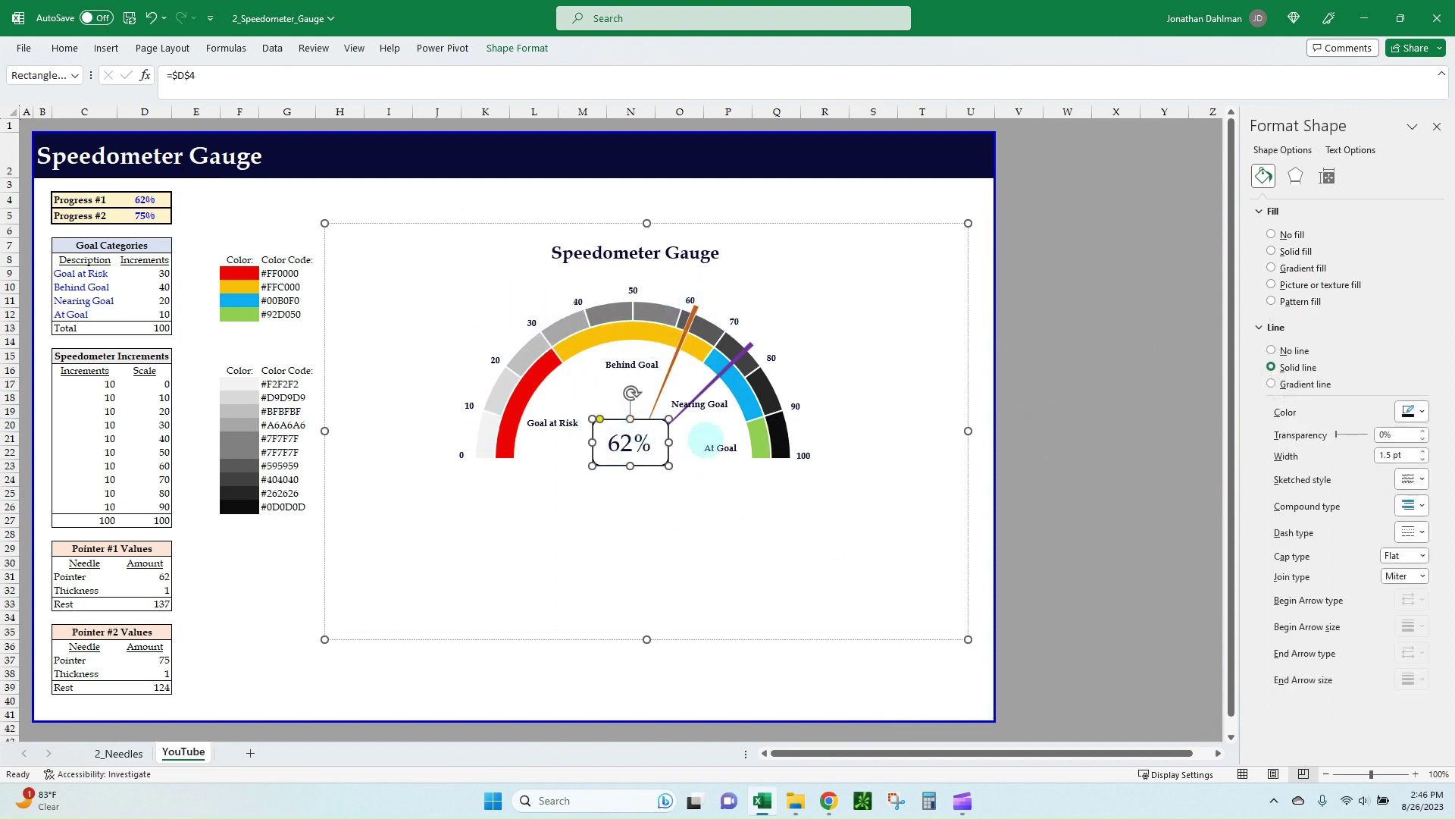
key("Delete")
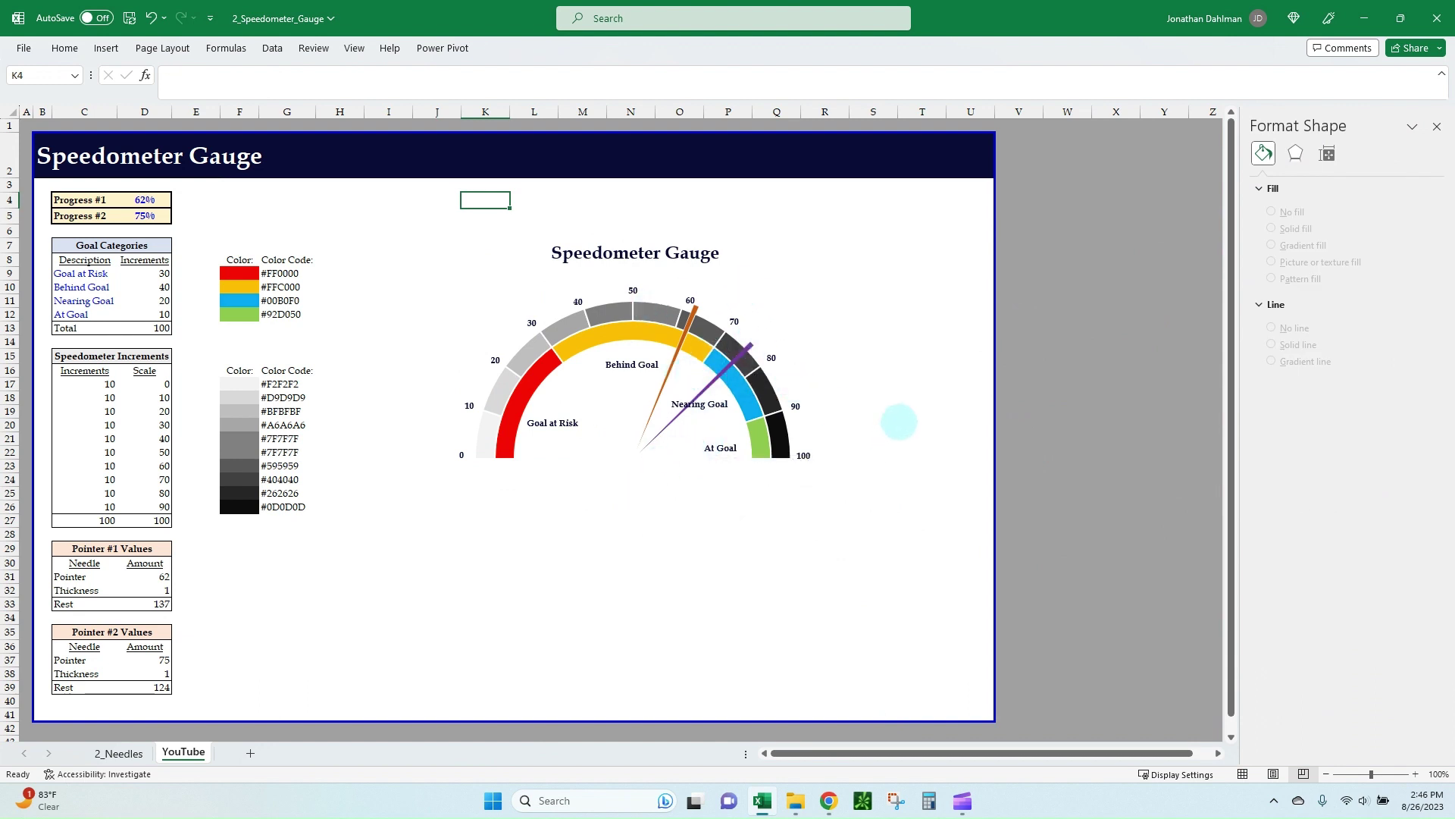
Test Progress #1 at 72%, restore it to 62%, then set Progress #2 to 80%.
left_click(137, 200)
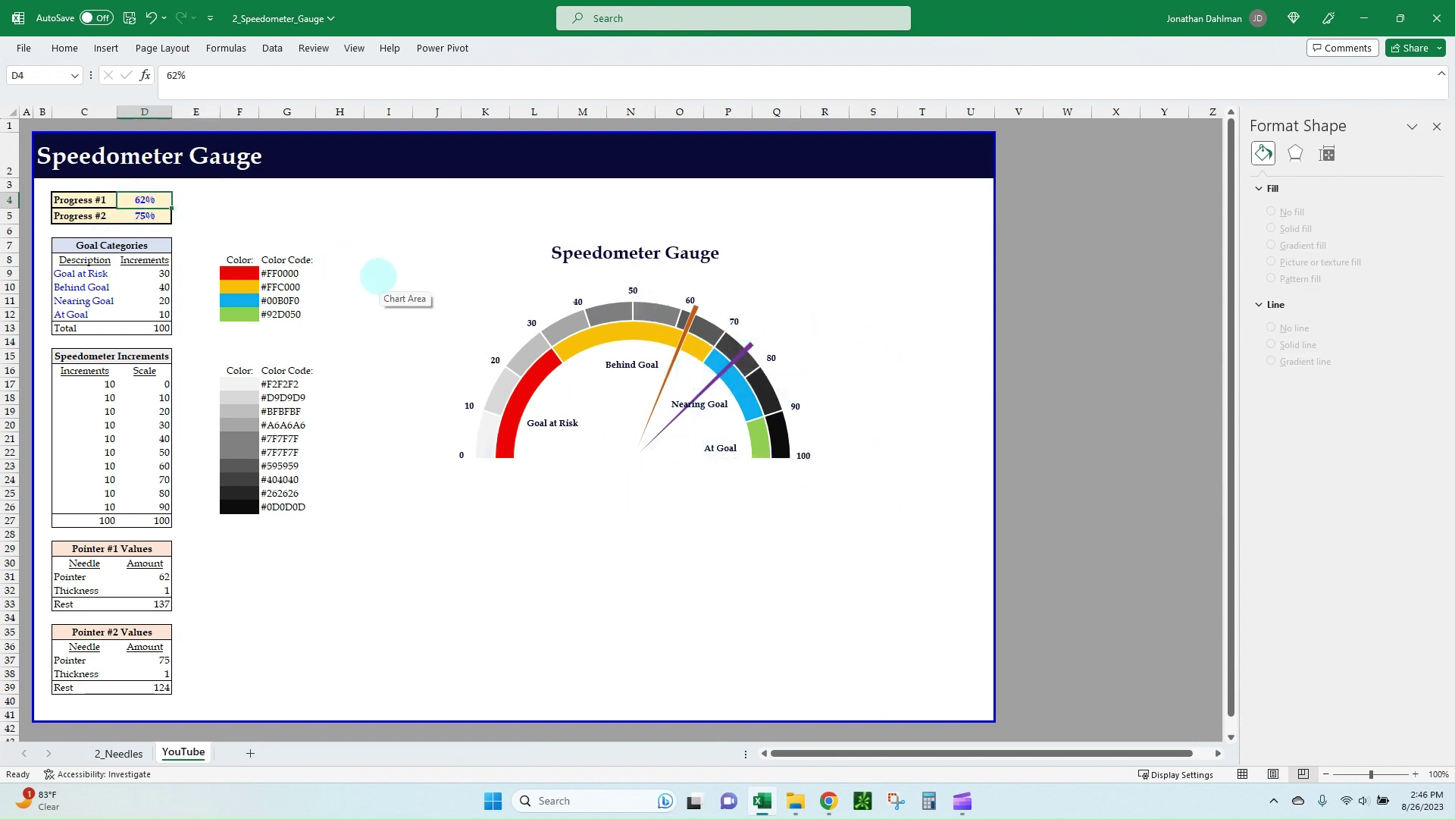
type("72")
key("Return")
key("Up")
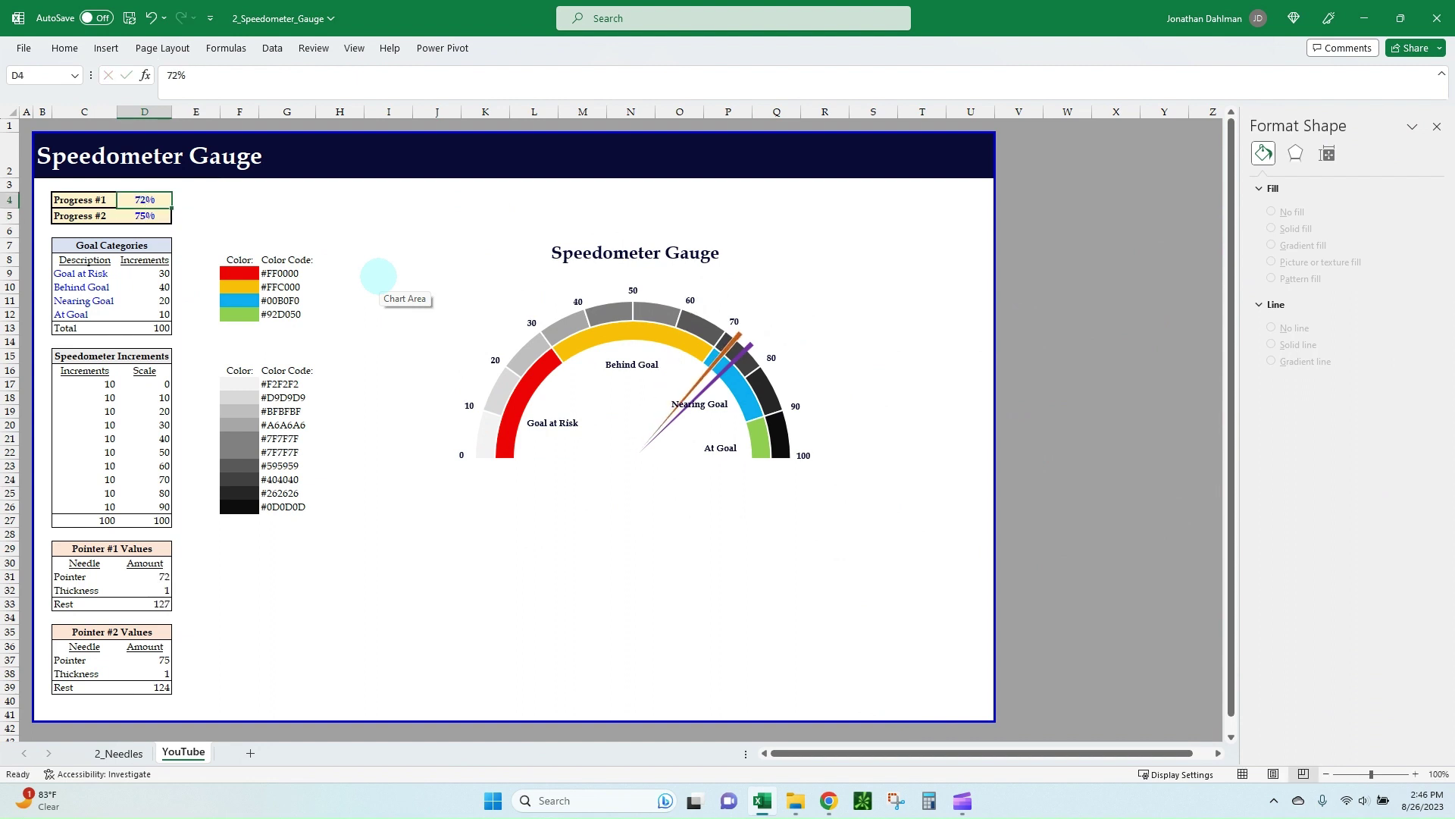
type("62")
key("Return")
type("80")
key("Return")
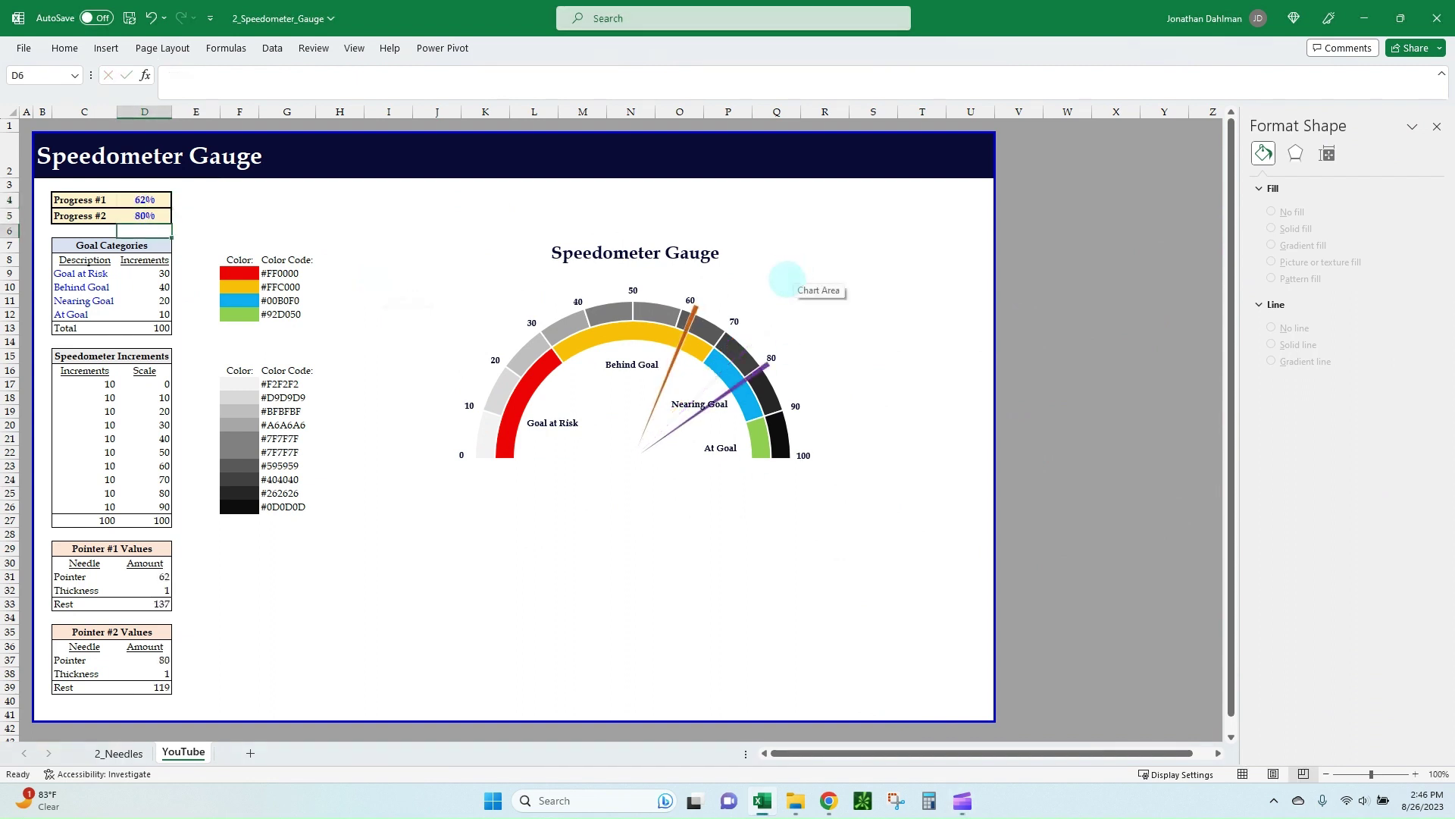